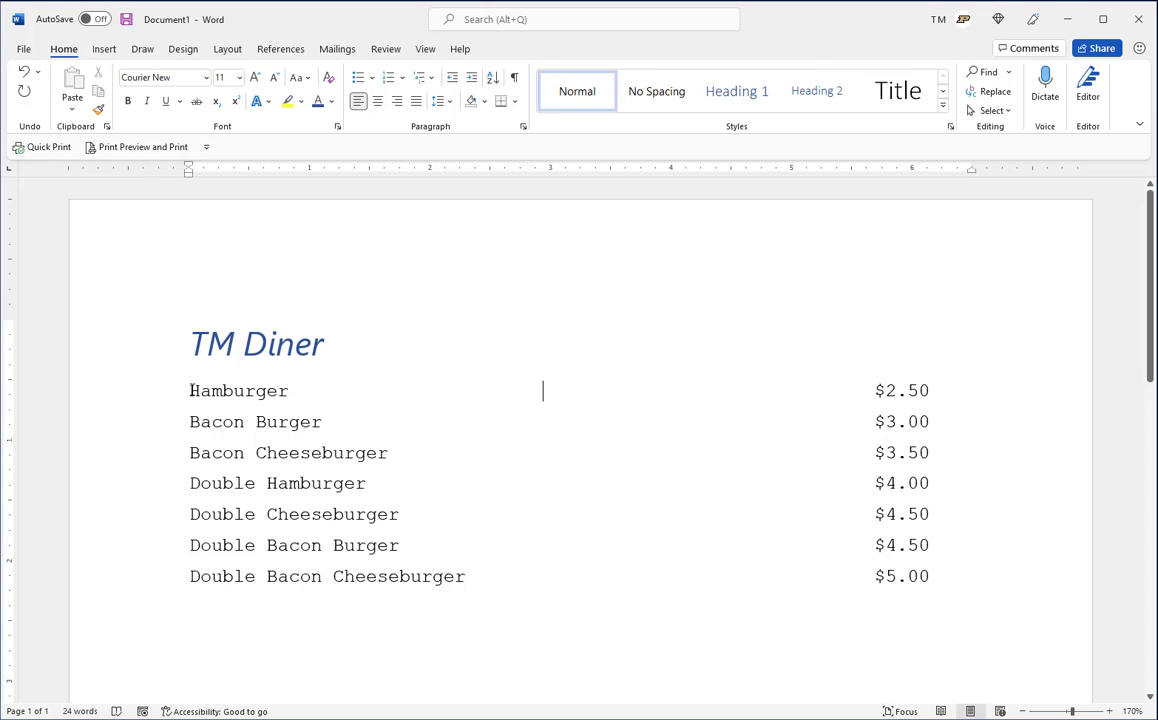
Change the font of all seven menu lines below the TM Diner title to Arial
left_click_drag(190, 391, 946, 574)
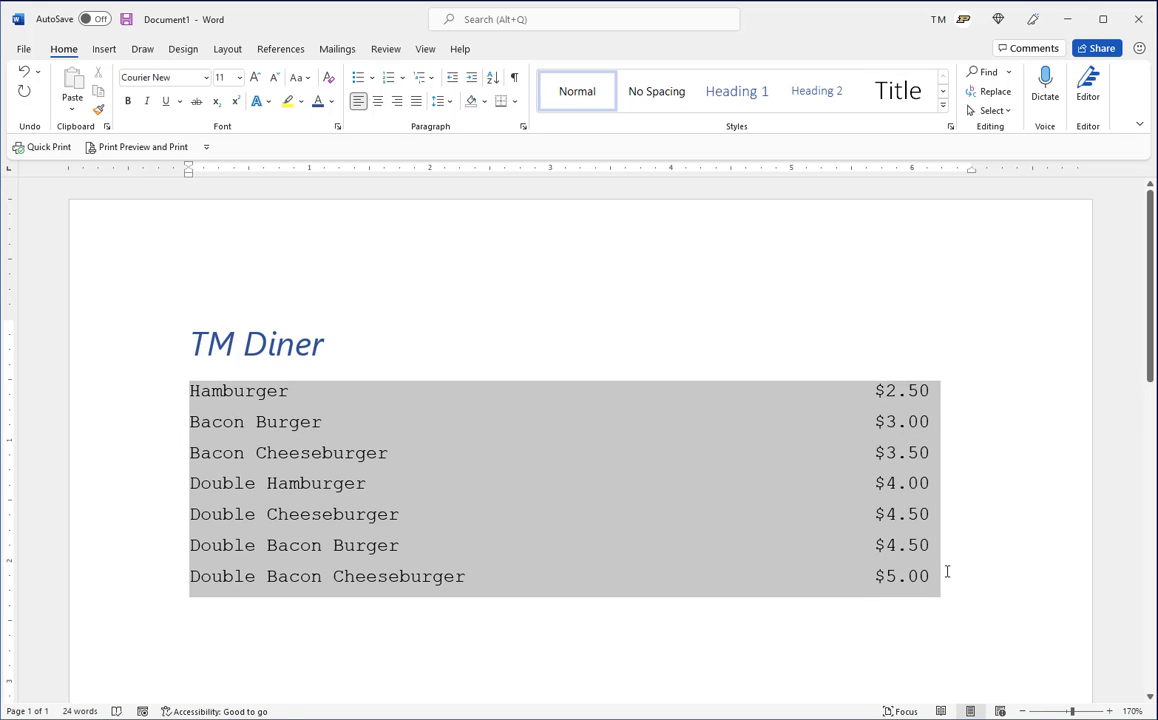
left_click(206, 78)
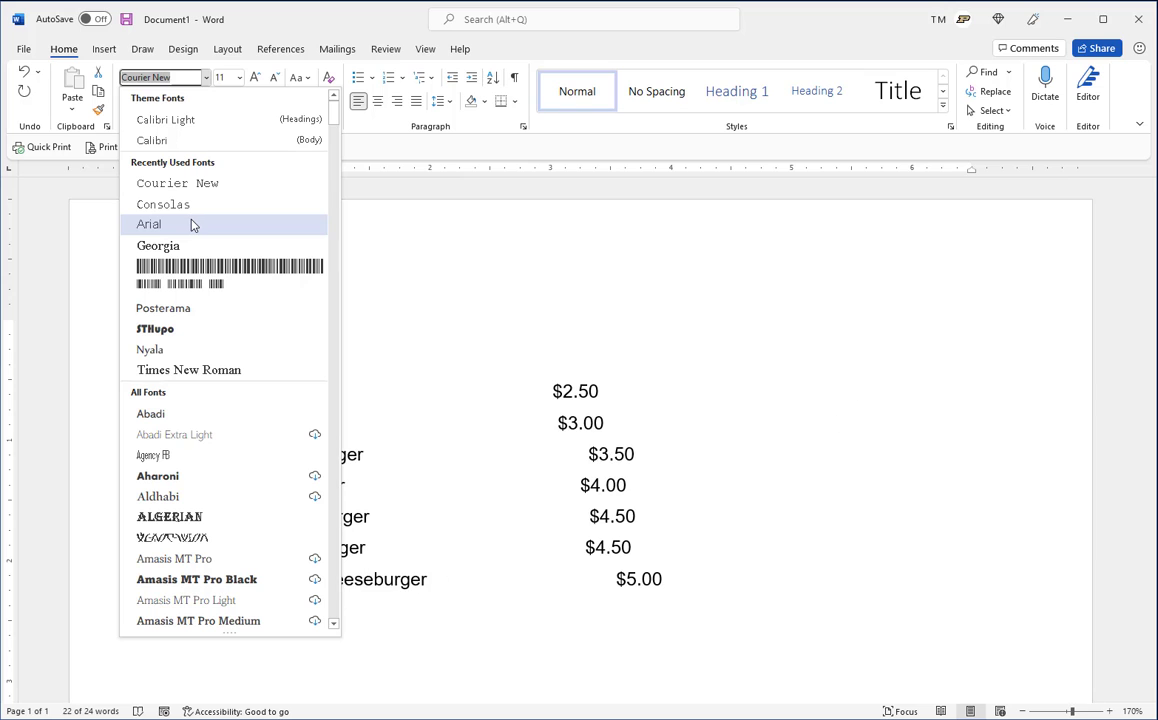
left_click(190, 224)
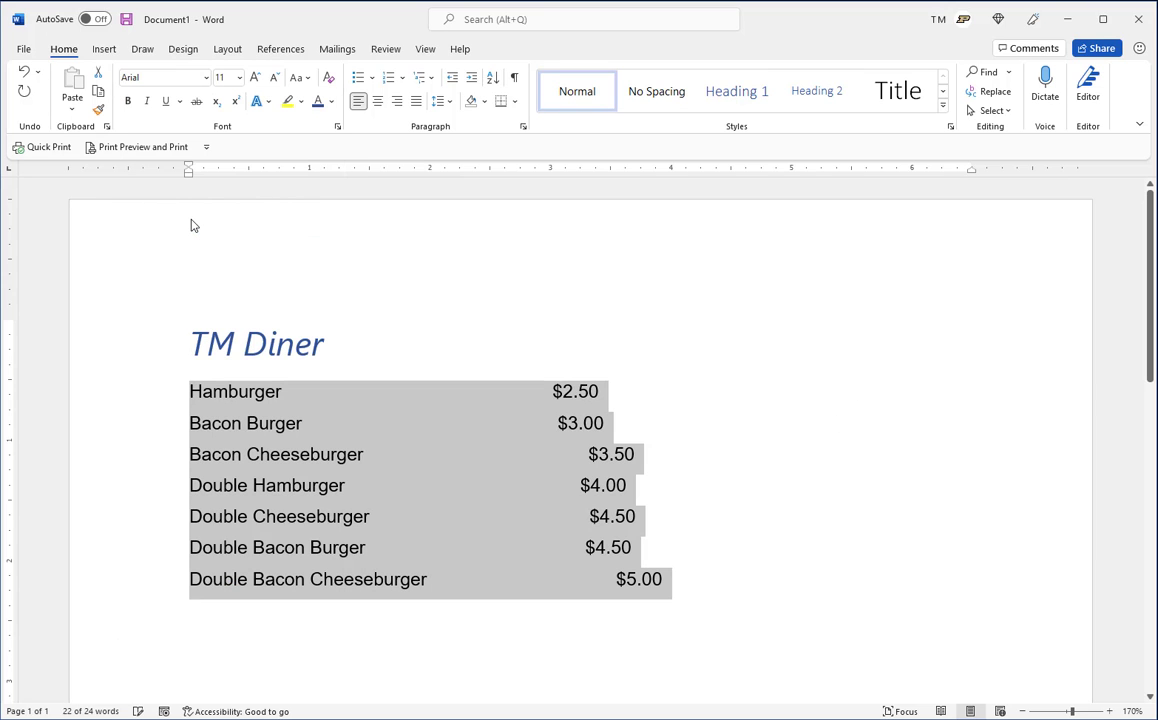
left_click(678, 456)
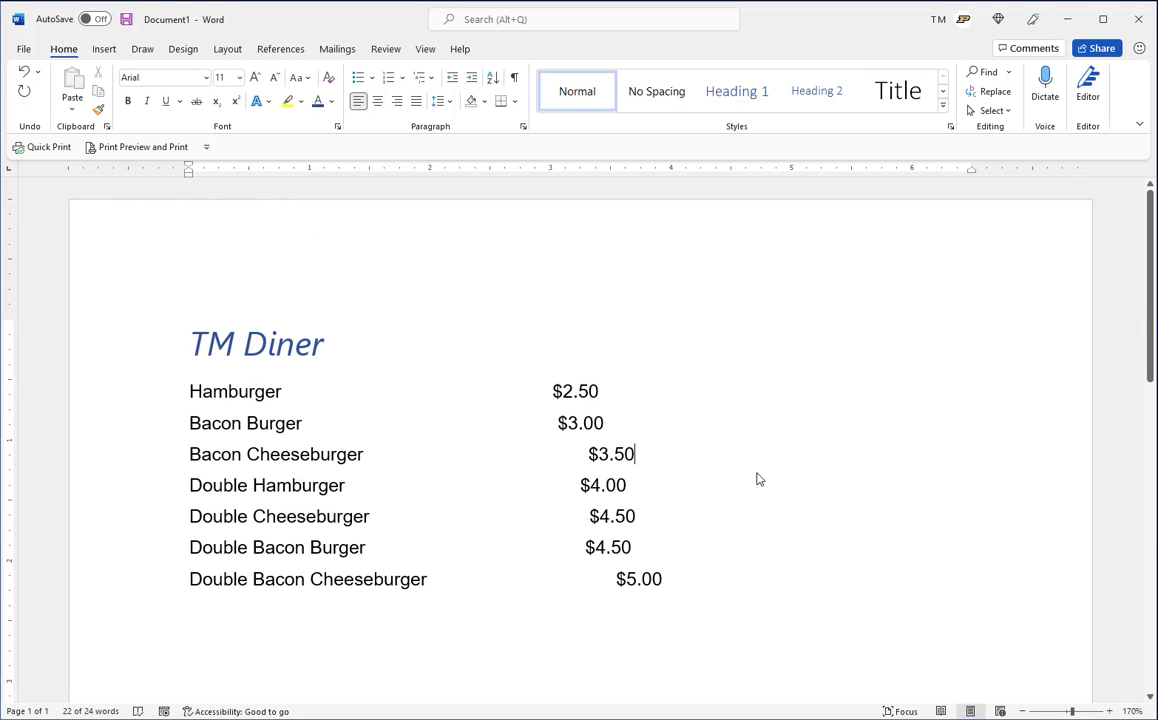
Add or remove spaces between the item names and prices so the seven prices roughly line up in a column
left_click(481, 392)
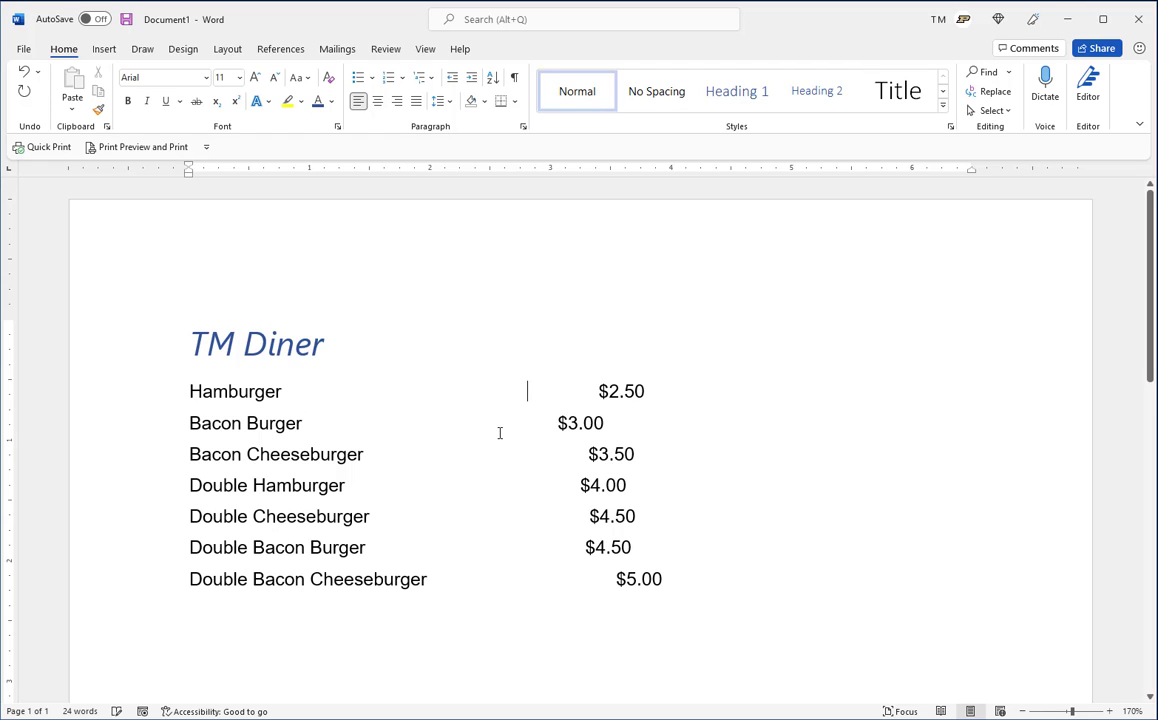
left_click(512, 422)
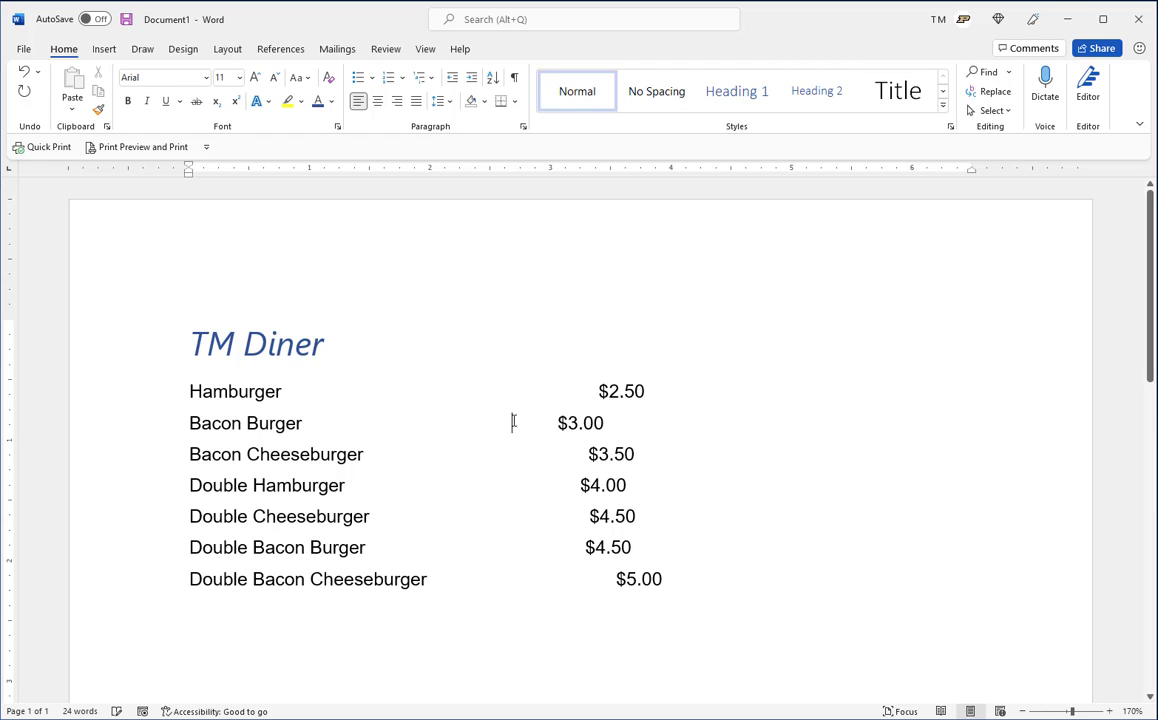
left_click(566, 391)
left_click(548, 454)
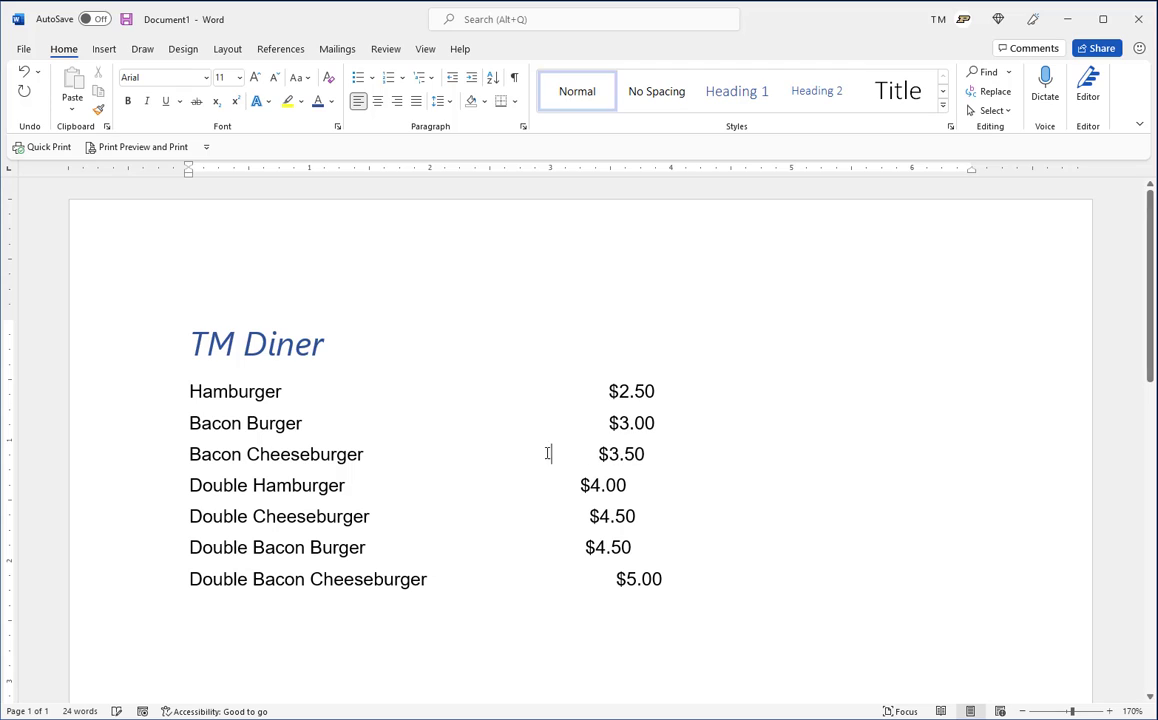
left_click(545, 484)
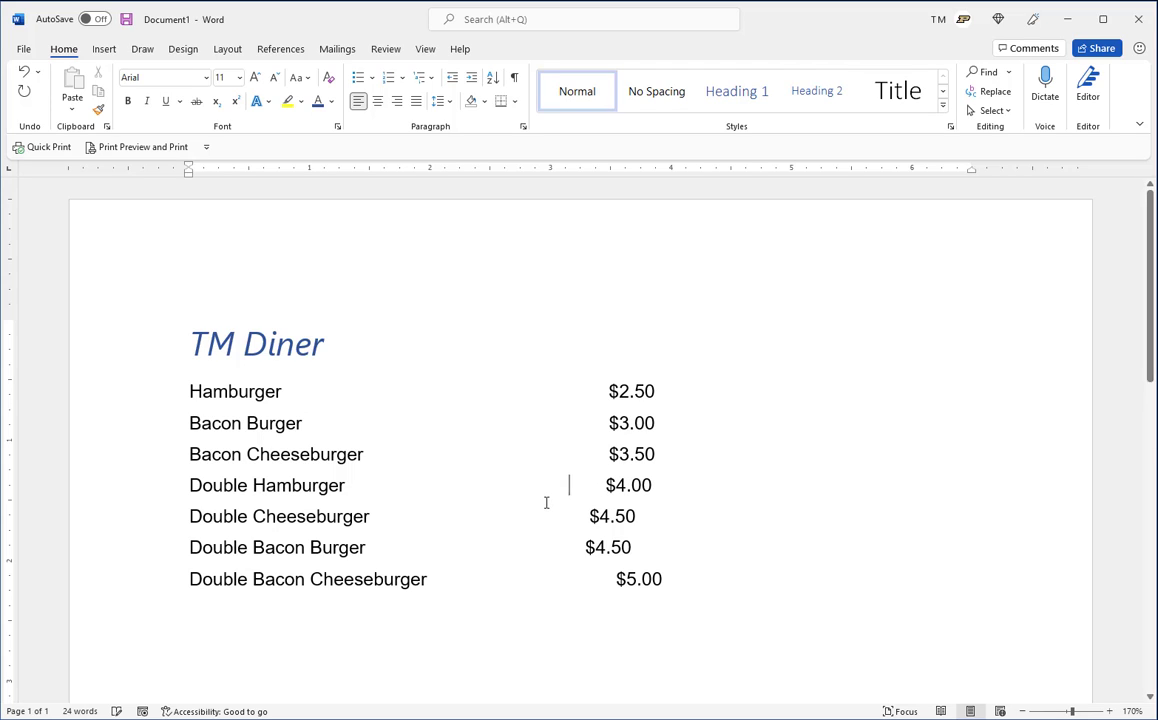
left_click(546, 516)
left_click(550, 548)
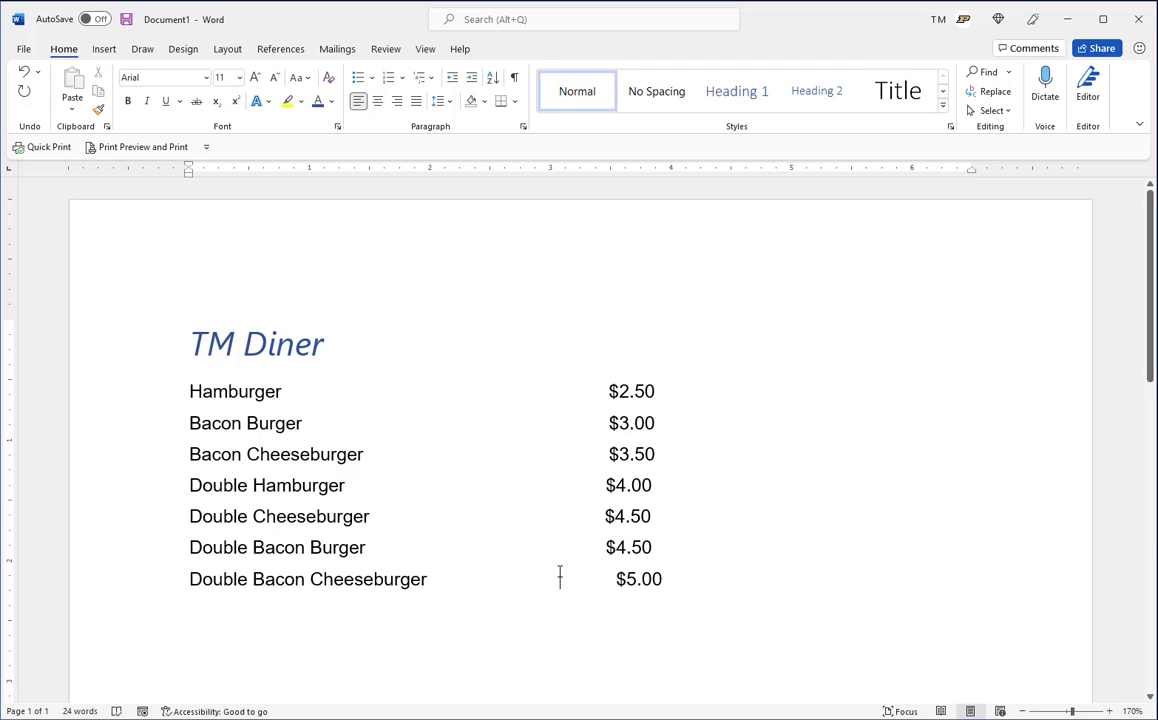
left_click(560, 571)
key("BackSpace")
key("BackSpace")
Show the hidden formatting marks and replace the spaces between Hamburger and its price with a single tab
left_click(514, 80)
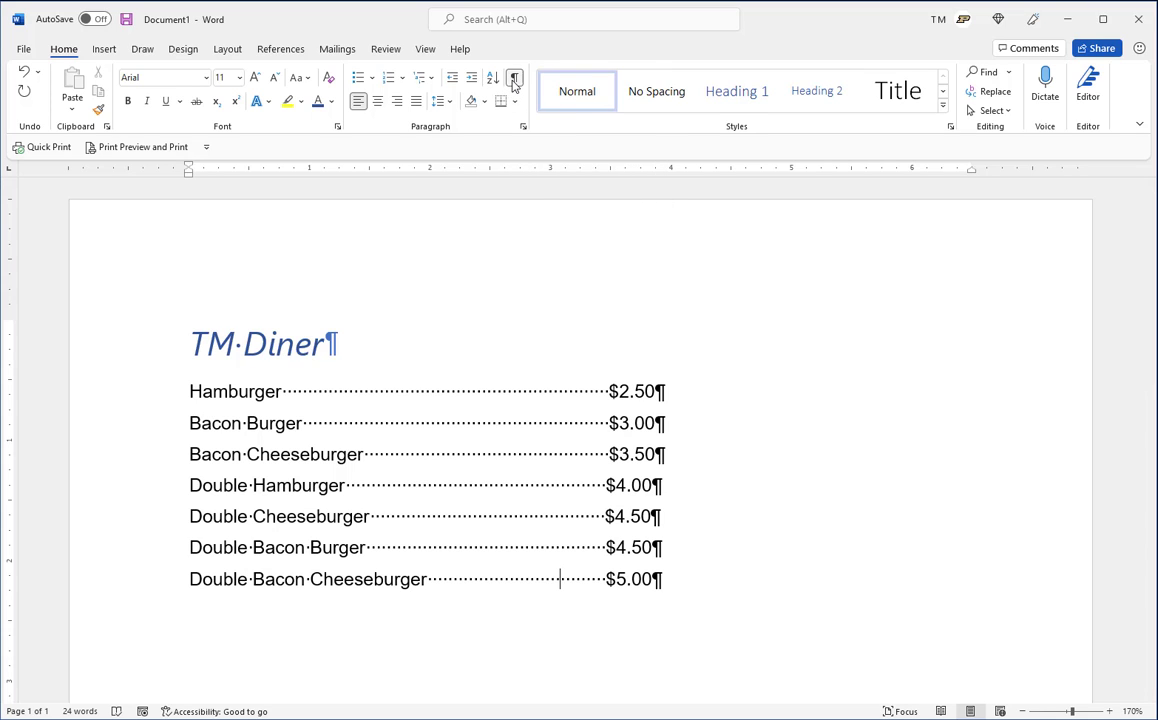
double_click(460, 391)
left_click(460, 391)
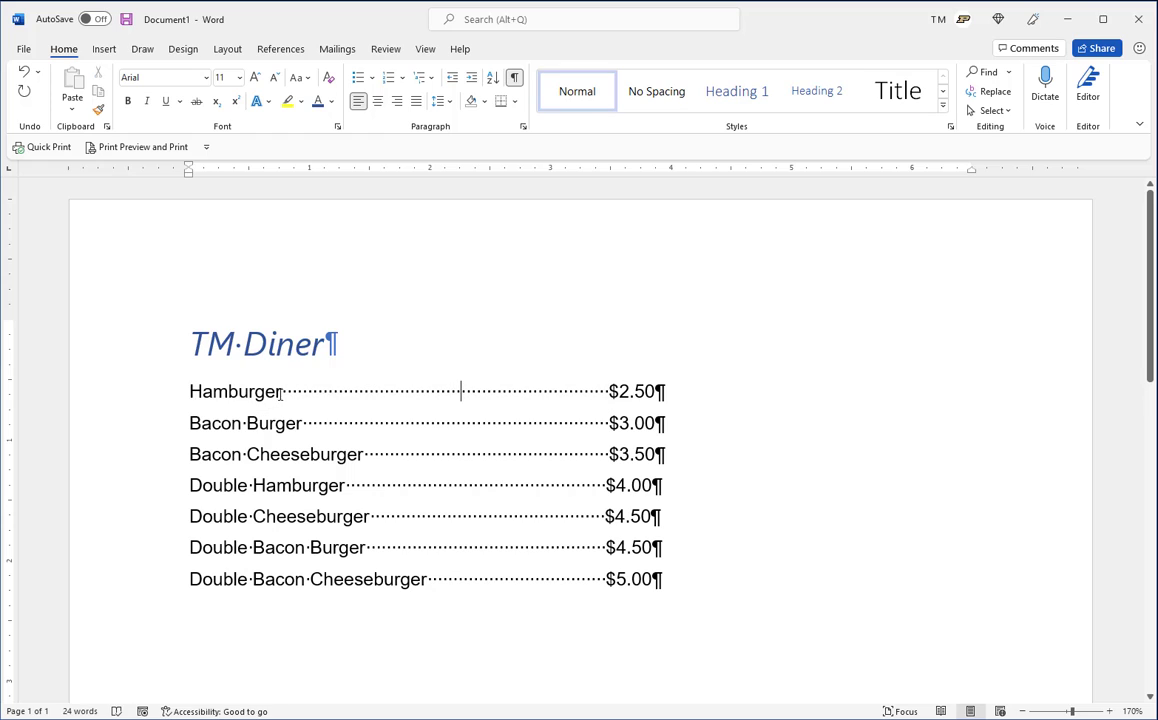
mouse_move(281, 393)
left_mouse_down()
mouse_move(496, 380)
mouse_move(589, 392)
mouse_move(288, 406)
left_mouse_up()
left_click(584, 392)
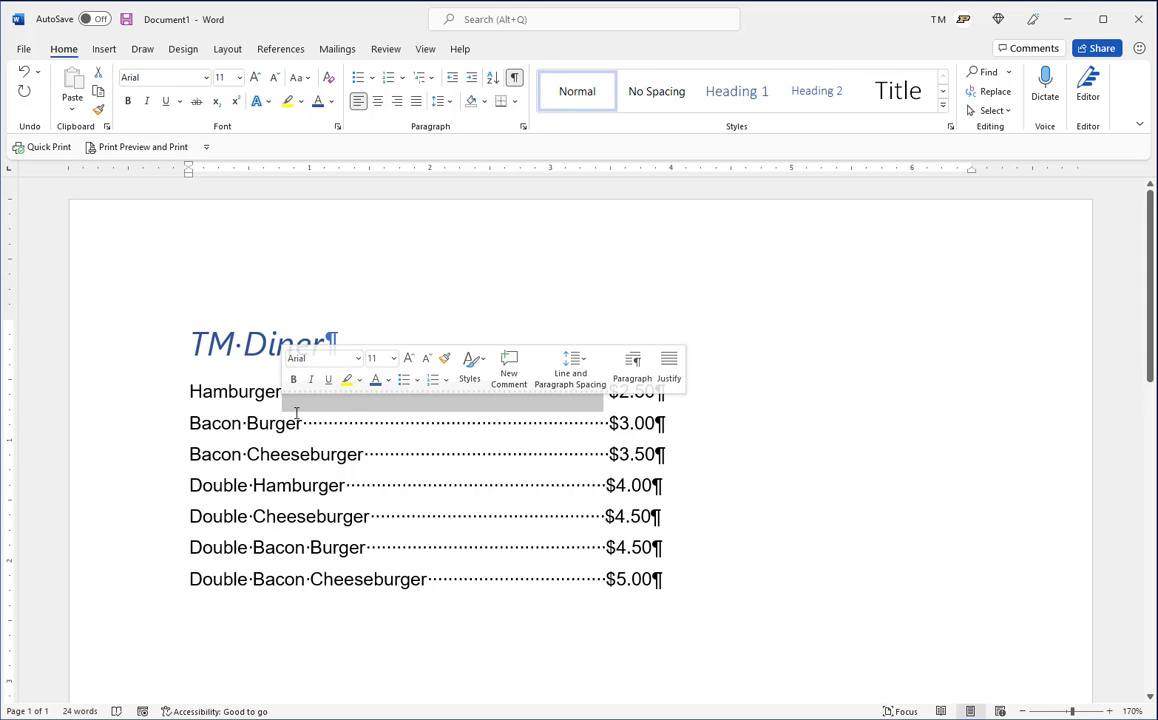
key("Tab")
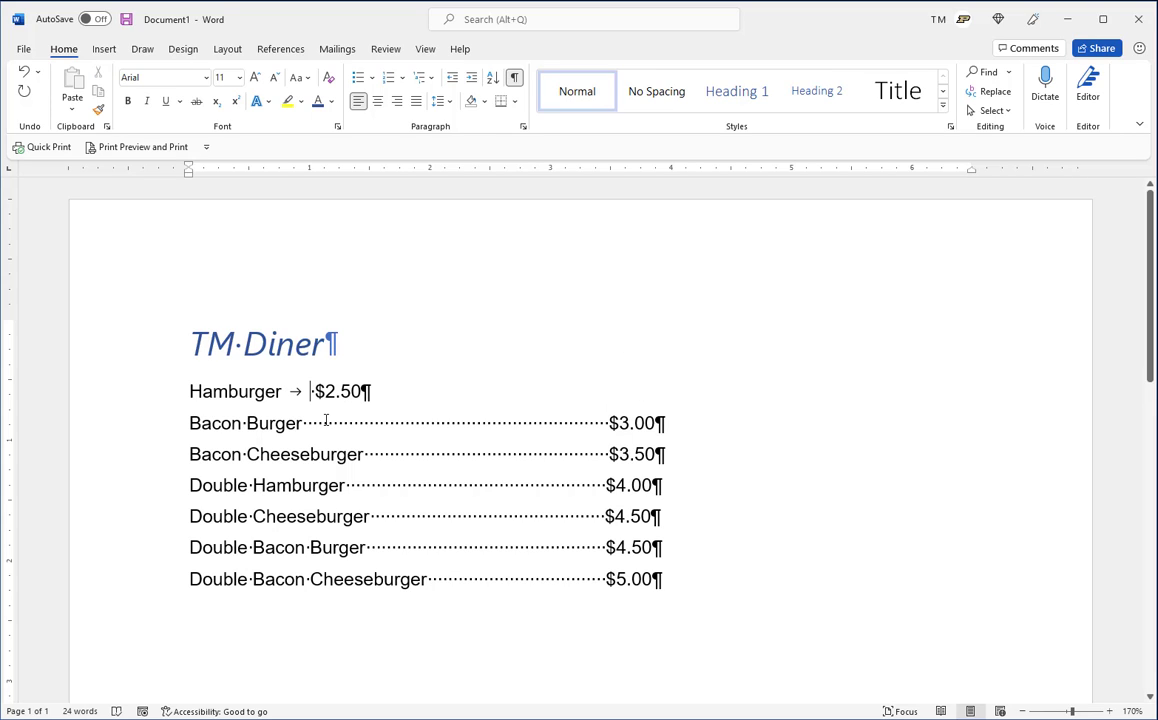
key("Delete")
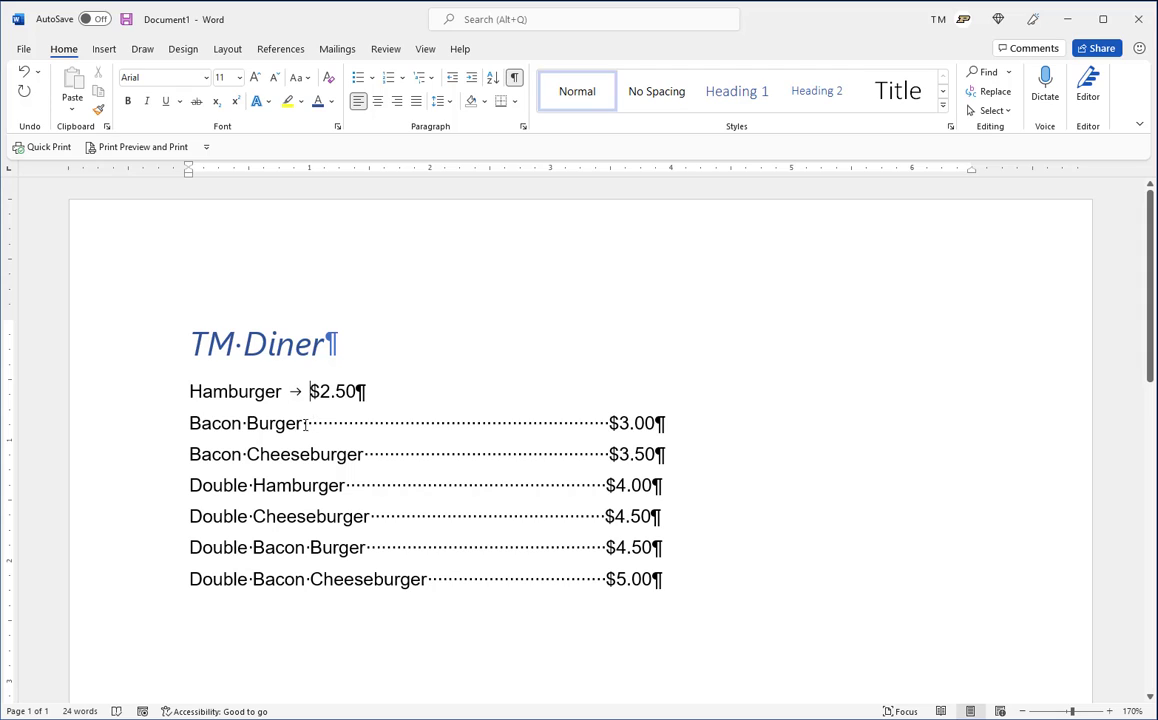
Replace the spaces before the prices of Bacon Burger, Bacon Cheeseburger and Double Hamburger with a single tab each
left_click_drag(304, 425, 607, 428)
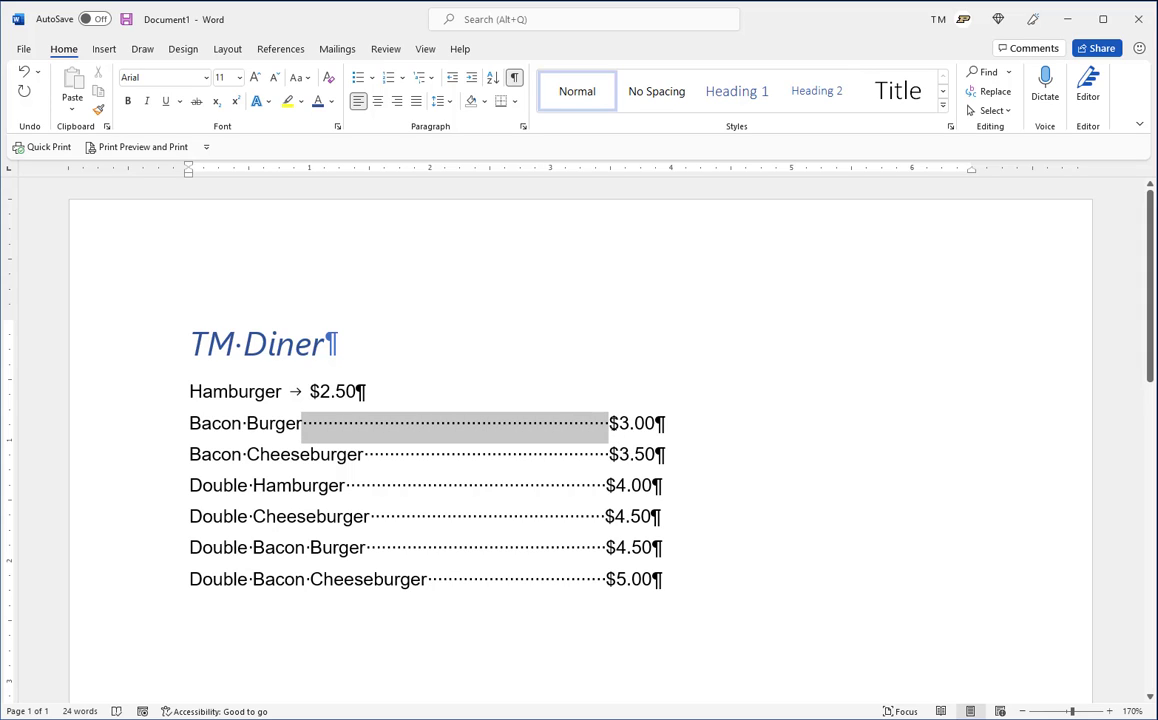
key("Tab")
left_click(366, 454)
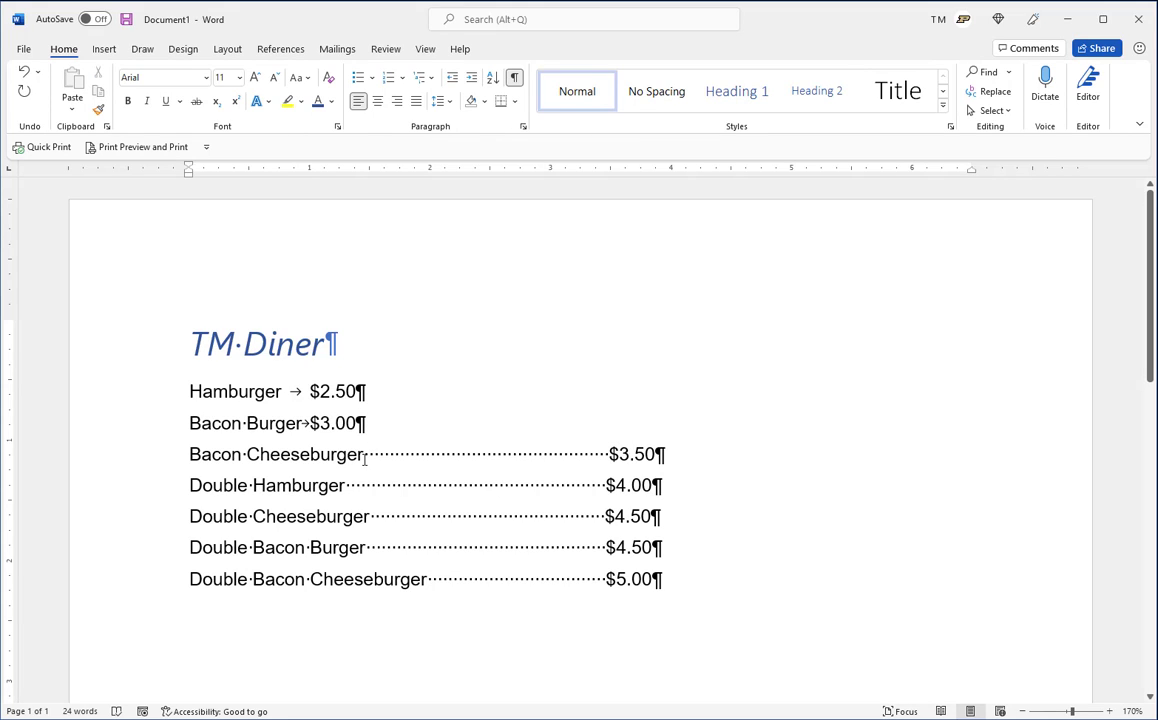
left_click_drag(374, 455, 606, 454)
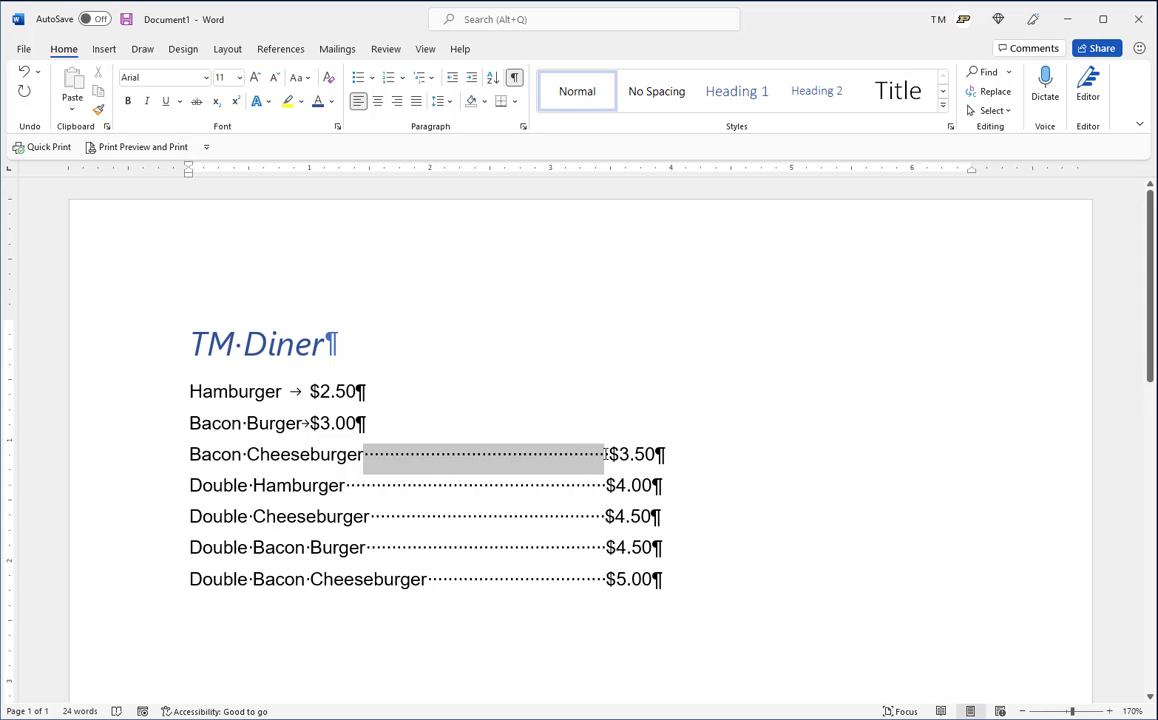
key("Tab")
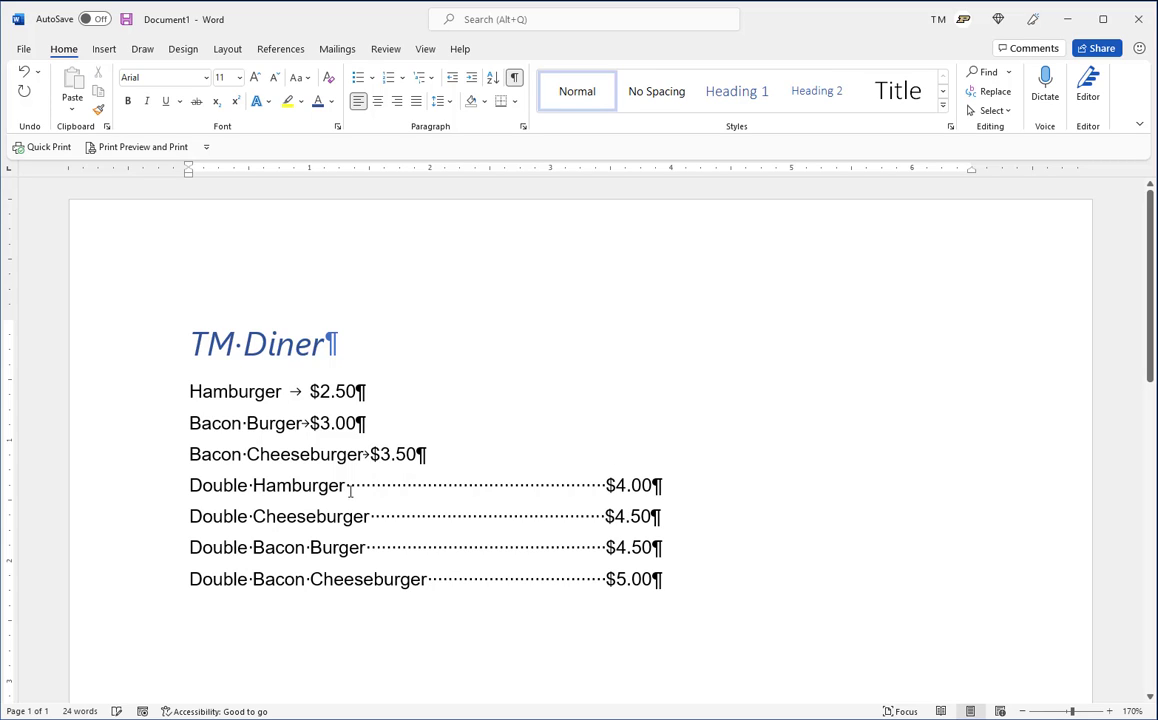
left_click_drag(347, 486, 598, 480)
key("Tab")
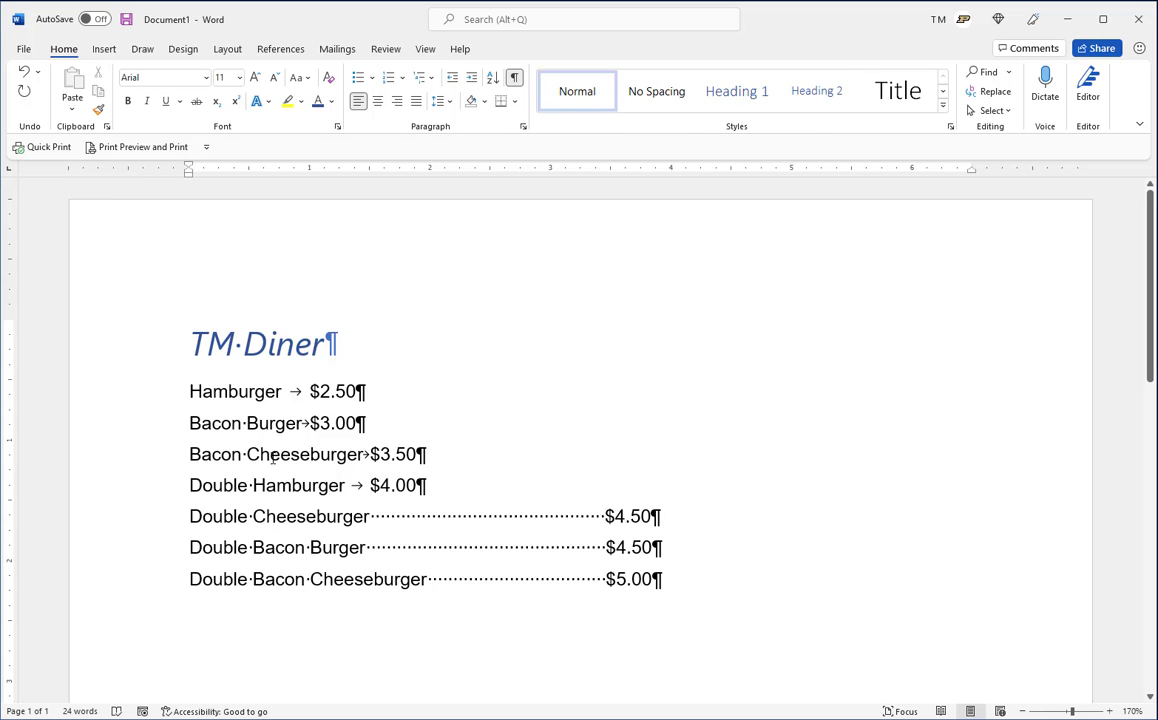
Insert three more tabs before the price on both the Hamburger and Bacon Burger lines
left_click(296, 391)
key("Tab")
key("Tab")
key("Tab")
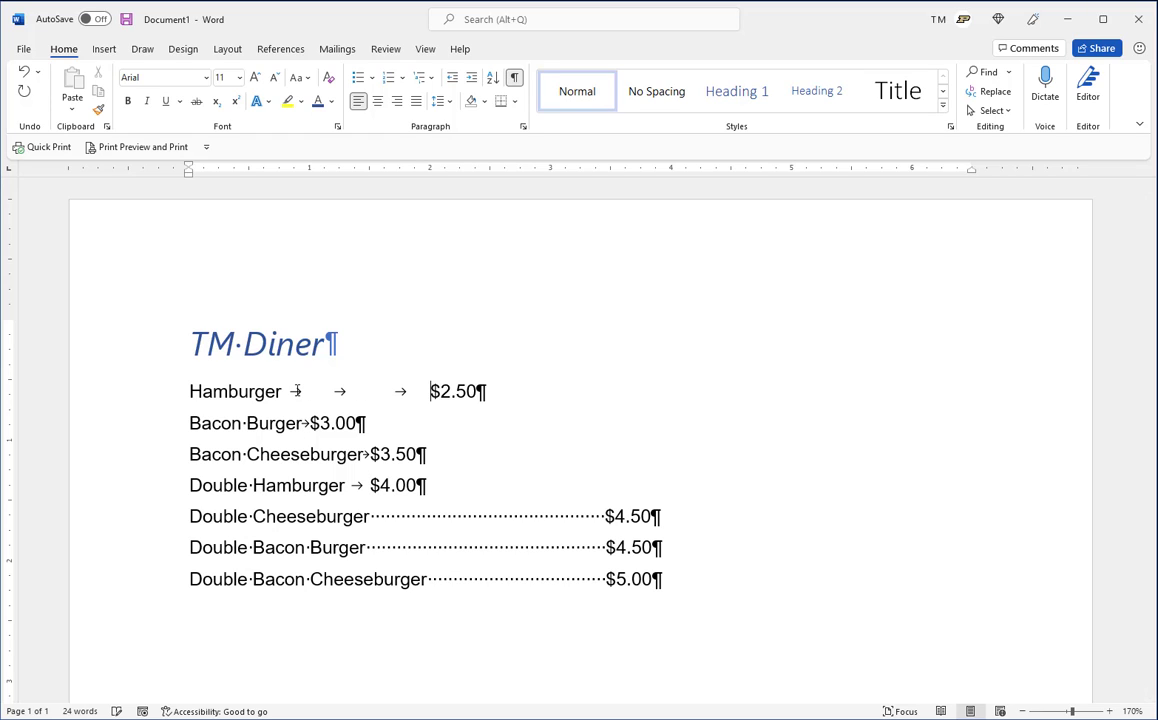
left_click(309, 423)
key("Tab")
key("Tab")
key("Tab")
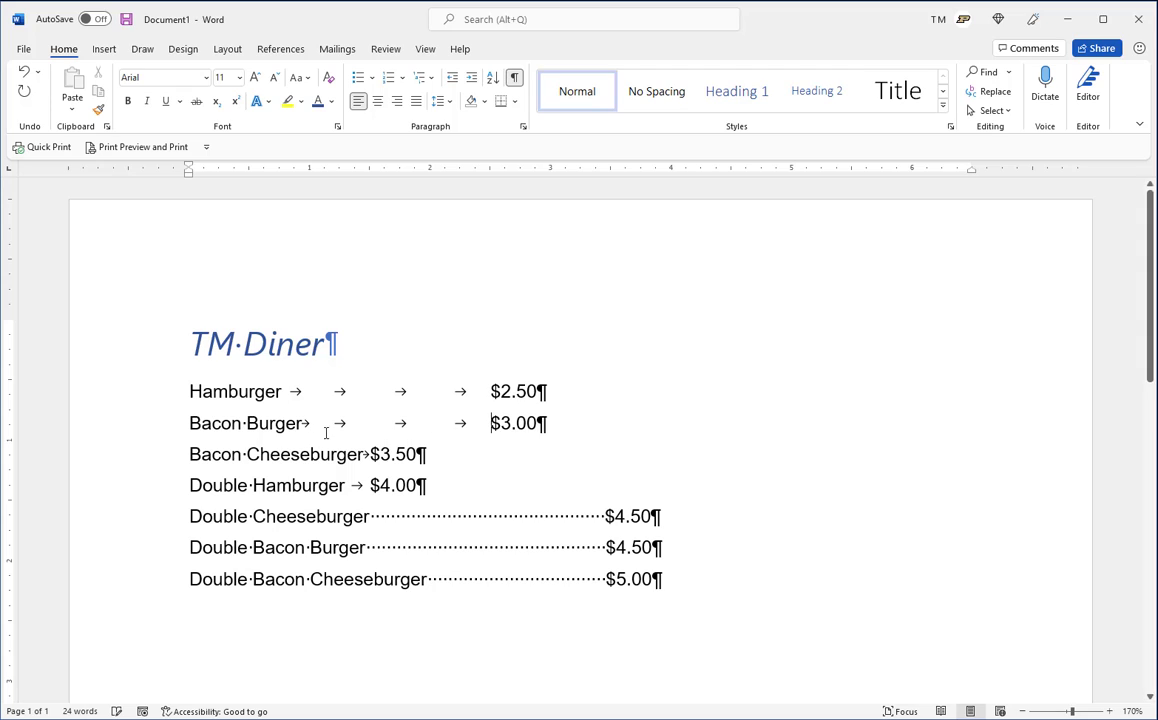
Insert two more tabs before the price on both the Bacon Cheeseburger and Double Hamburger lines
left_click(370, 454)
key("Tab")
key("Tab")
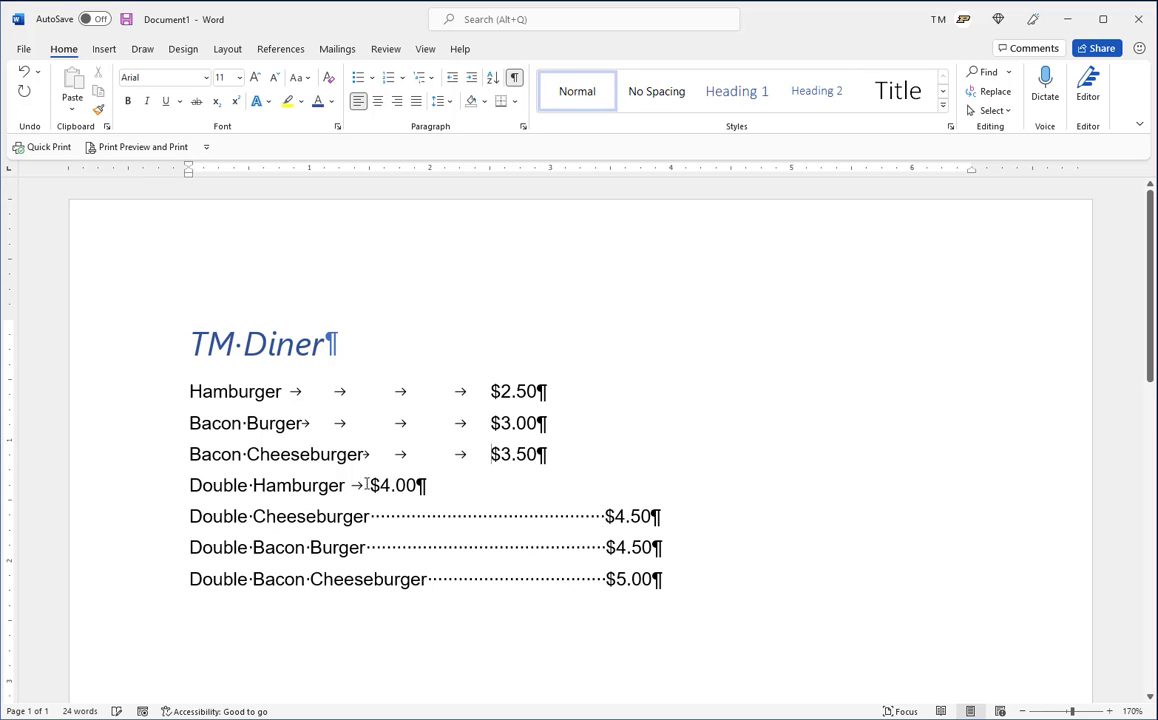
left_click(362, 486)
key("Tab")
key("Tab")
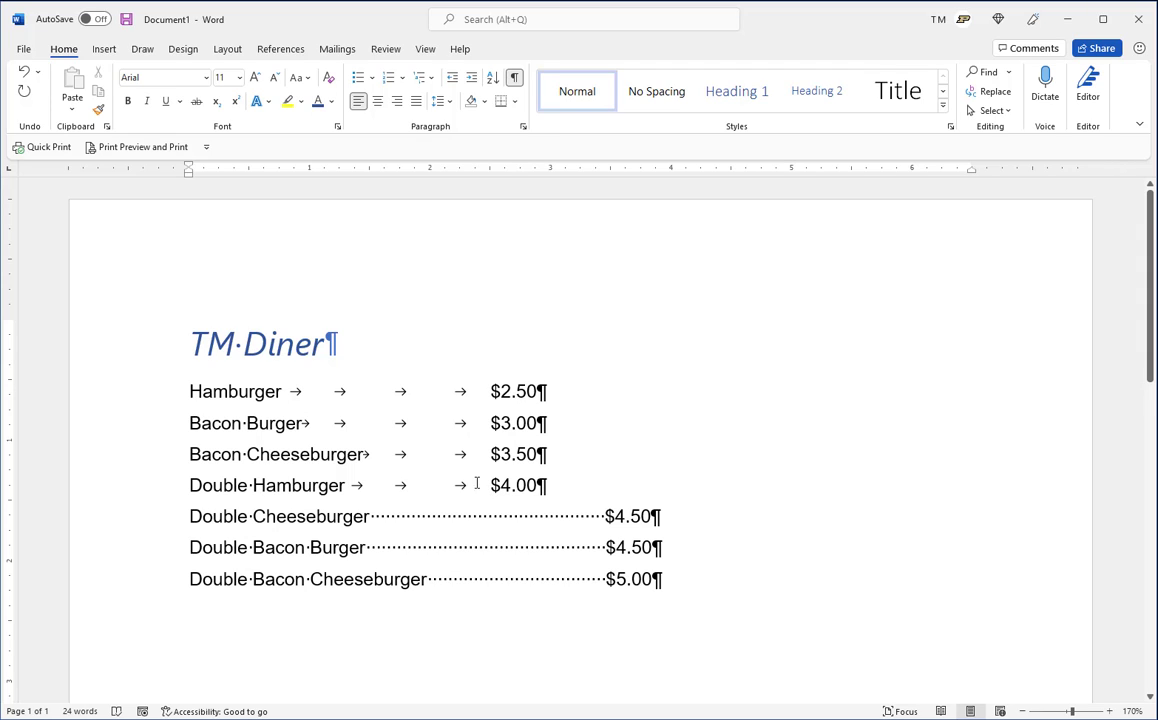
Review the tab stop position, alignment and leader options for the Hamburger line, and close them without setting anything
left_click(340, 396)
left_click(284, 392)
left_click(523, 128)
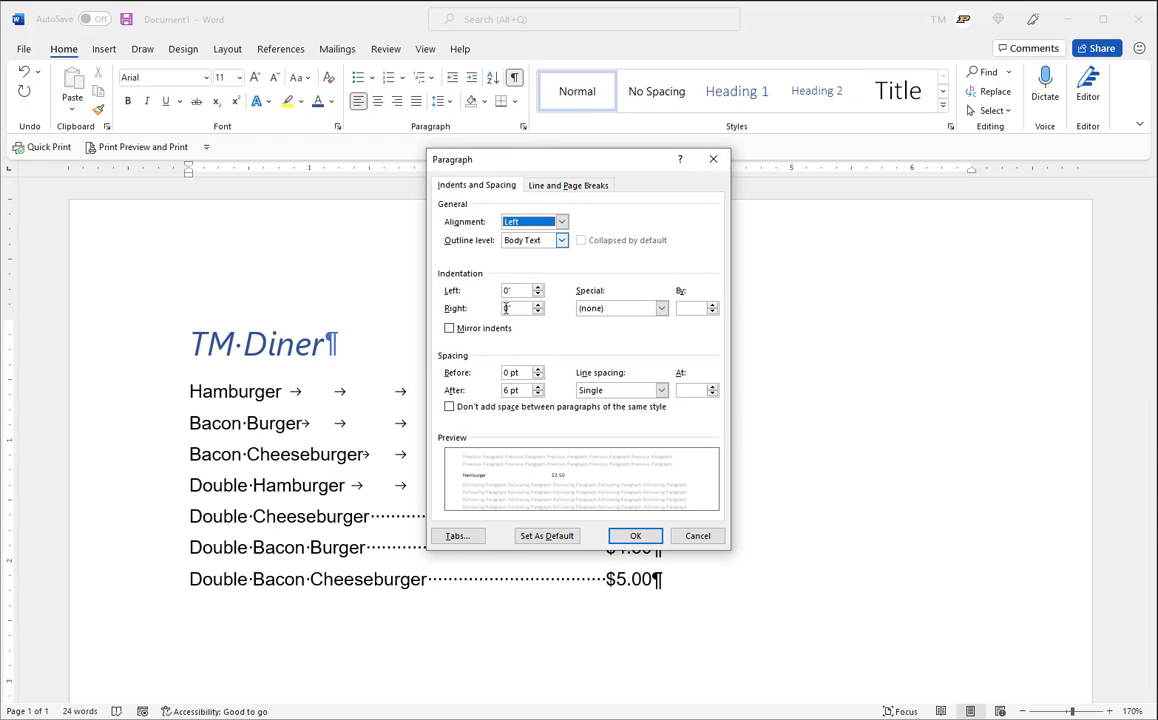
left_click(457, 535)
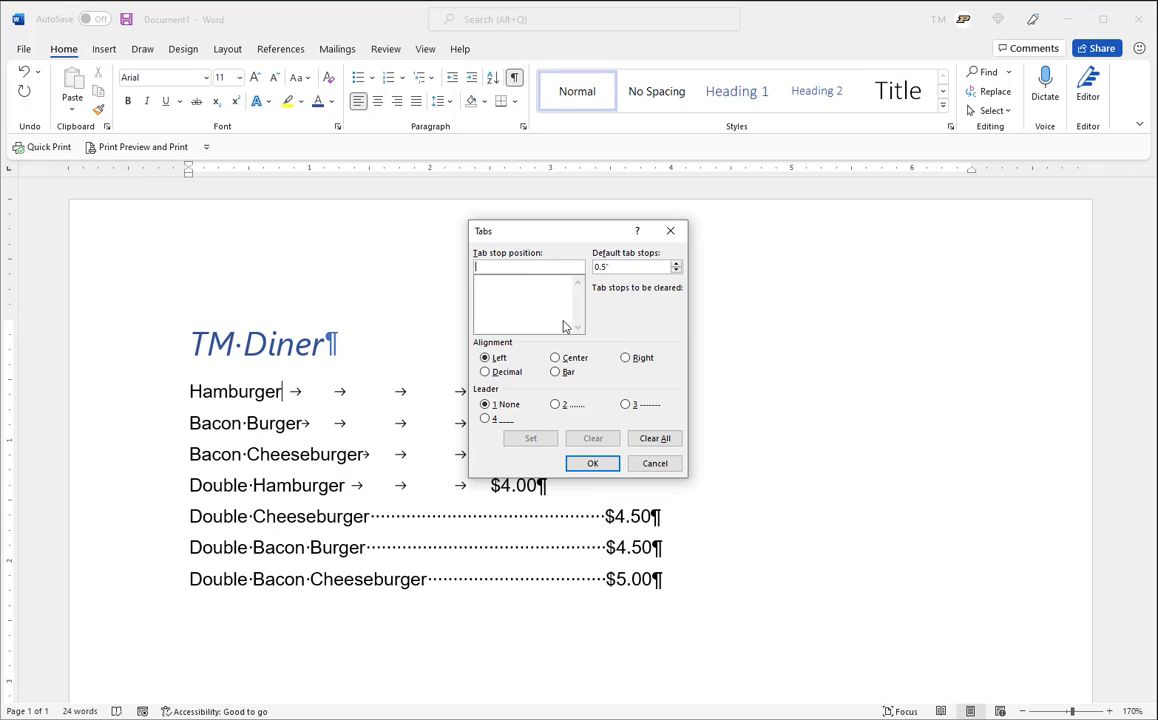
left_click(659, 463)
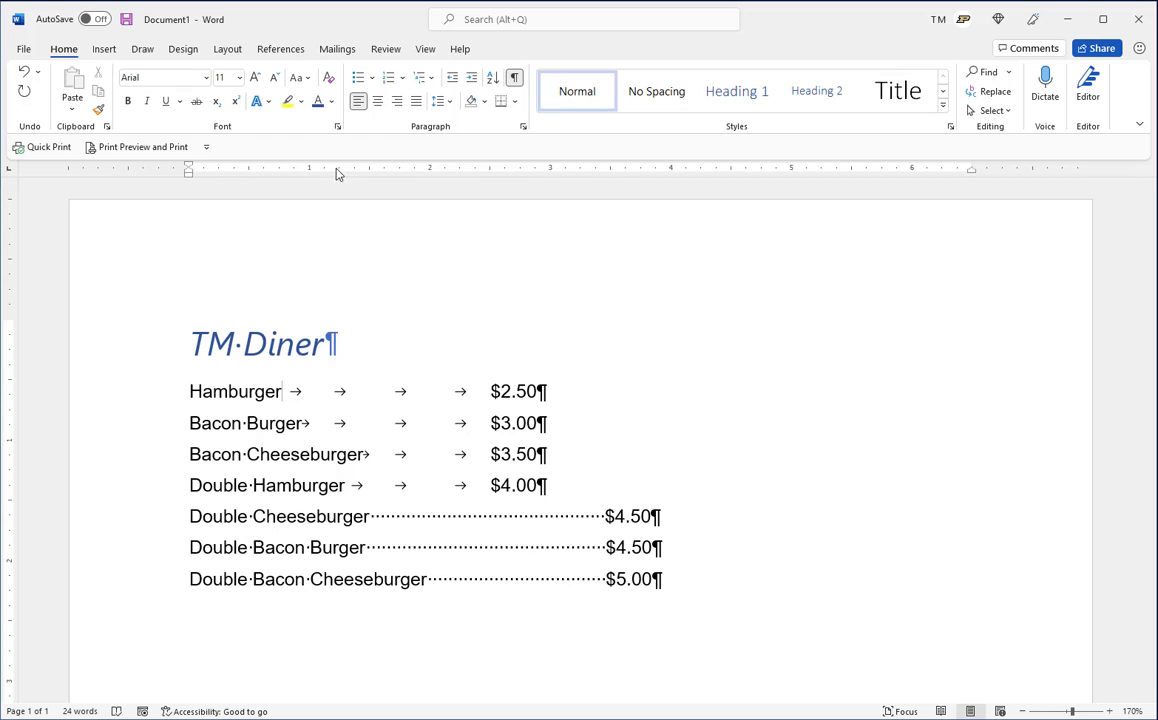
Set a right tab stop at 4 inches on the Hamburger line and delete the line's three extra tabs
left_click(11, 177)
left_click(11, 177)
left_click(11, 176)
left_click(671, 170)
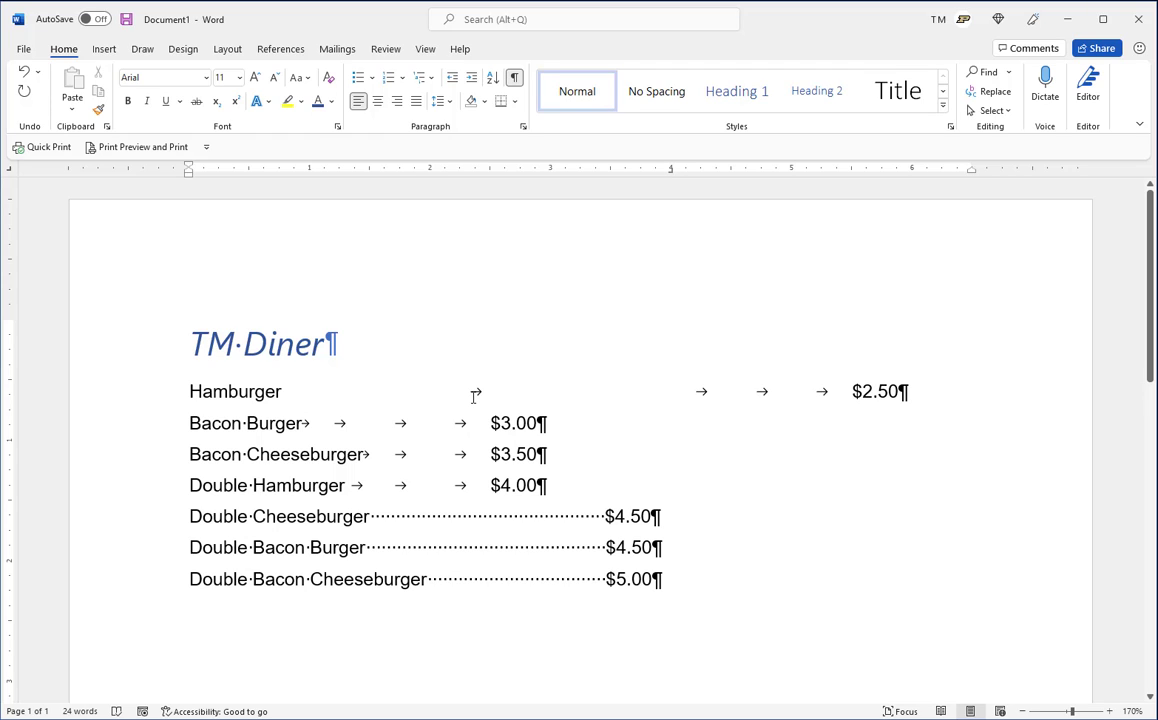
key("Delete")
key("Delete")
key("Delete")
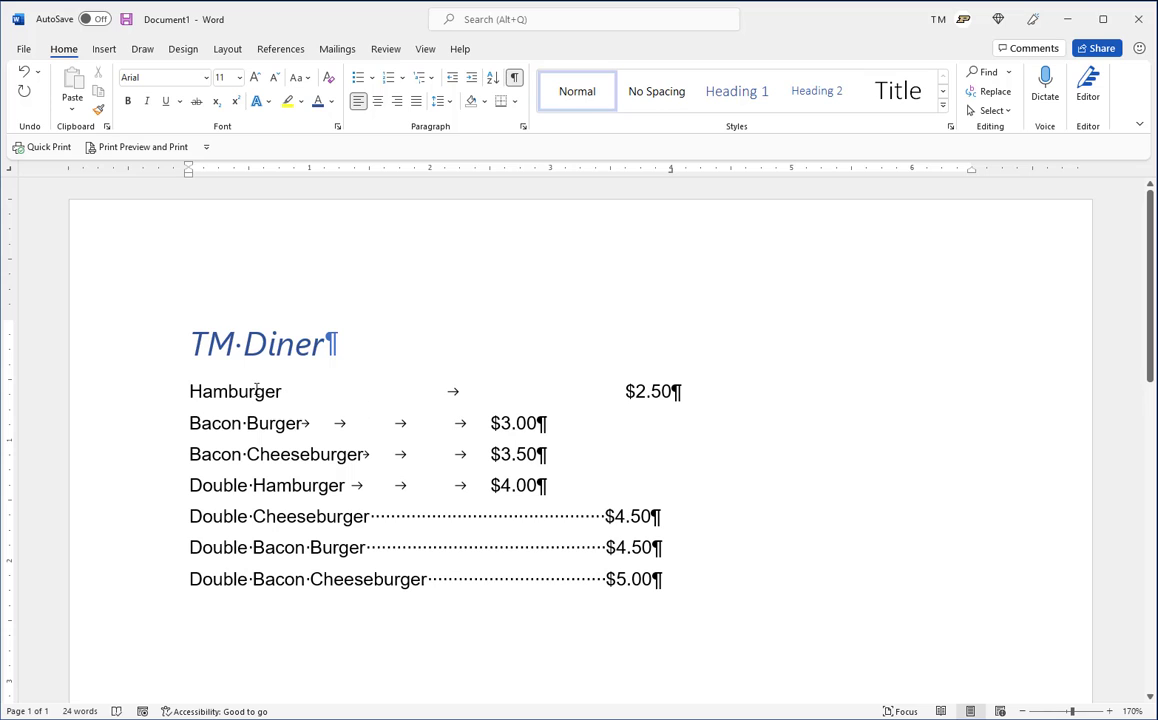
Copy the Hamburger line's formatting to the other six menu lines and delete the three extra tabs from the Bacon Burger line
left_click(98, 110)
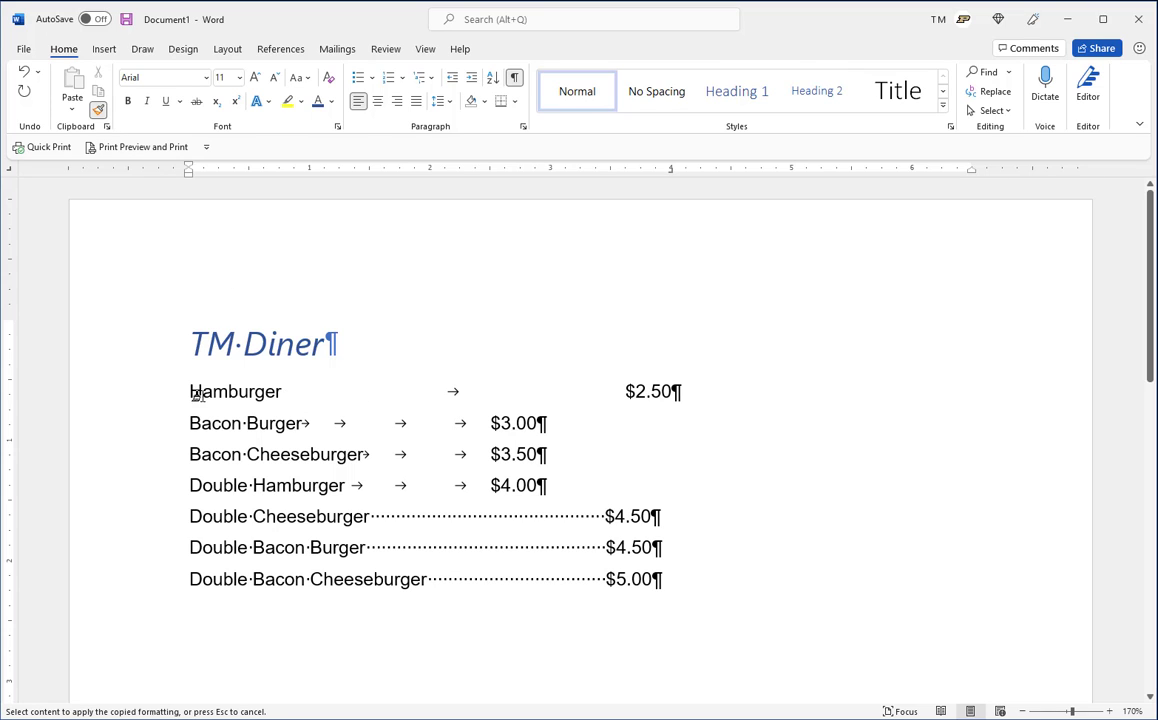
mouse_move(190, 423)
left_mouse_down()
mouse_move(685, 563)
mouse_move(713, 584)
left_mouse_up()
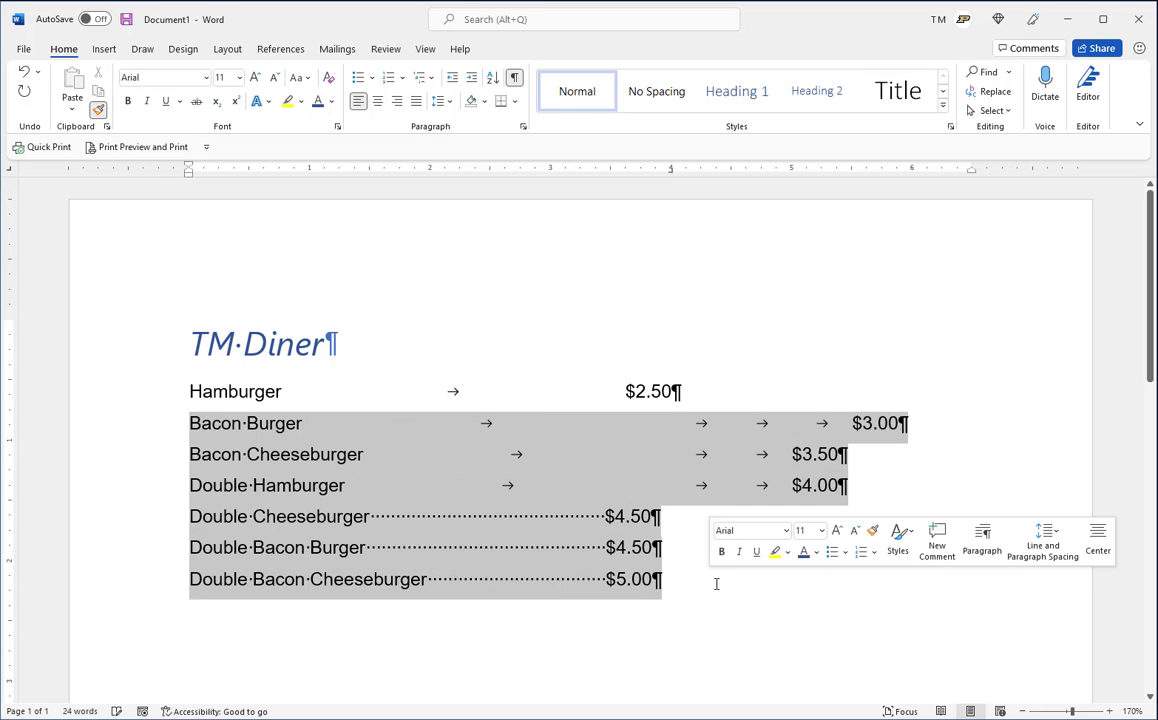
left_click(670, 424)
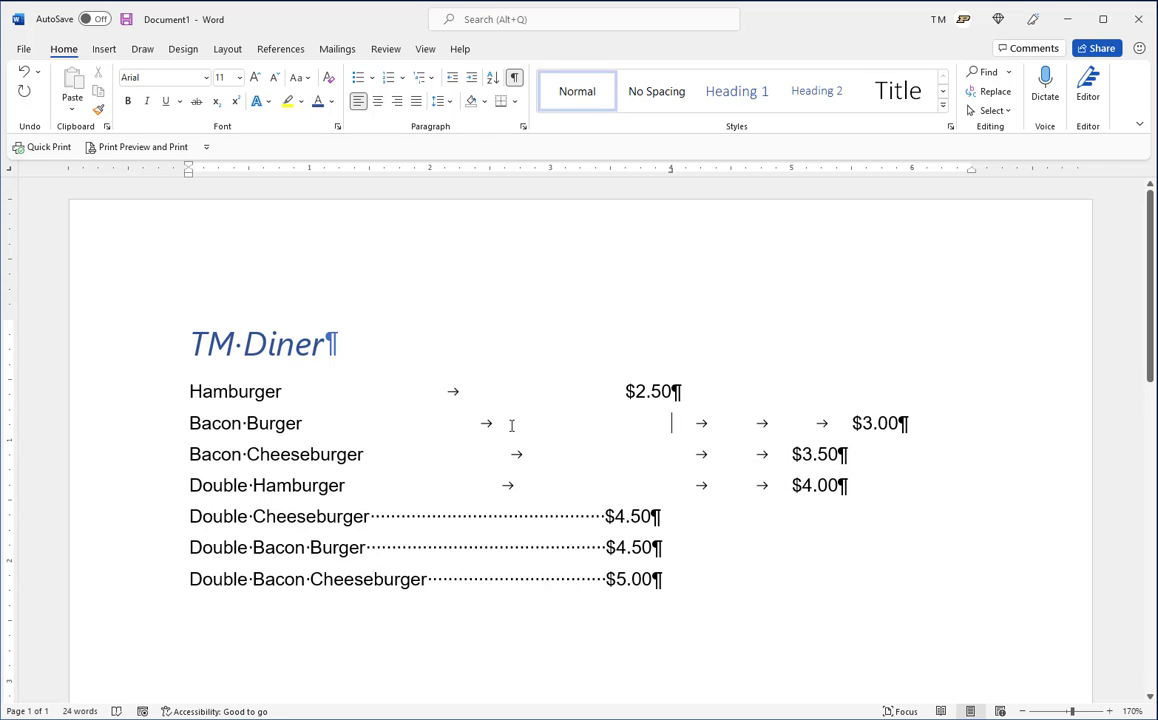
key("Delete")
key("Delete")
key("Delete")
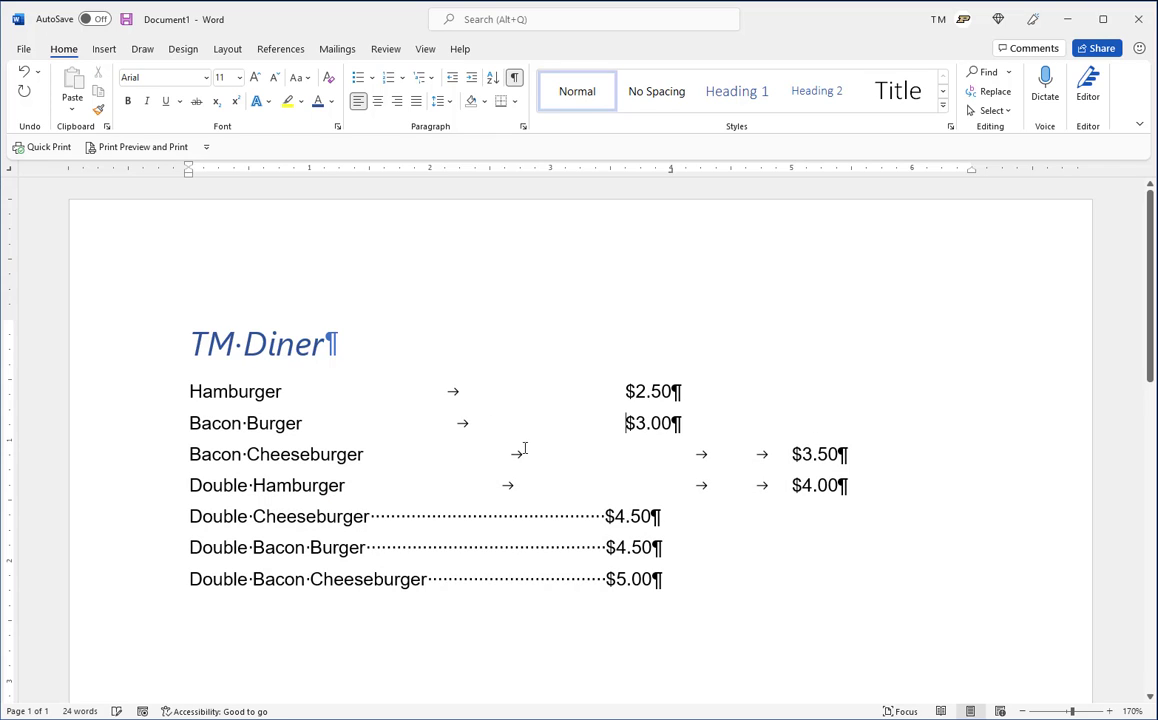
Delete the two extra tabs before the price on both the Bacon Cheeseburger and Double Hamburger lines
key("Down")
key("Delete")
key("Delete")
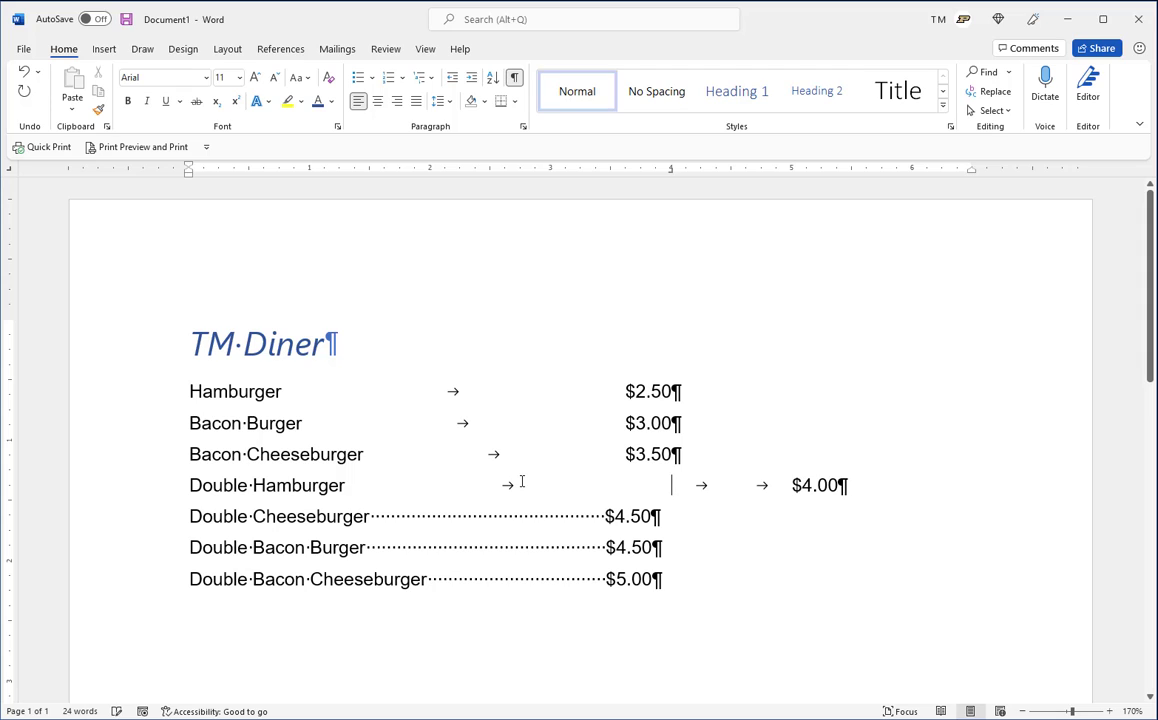
key("Delete")
key("Delete")
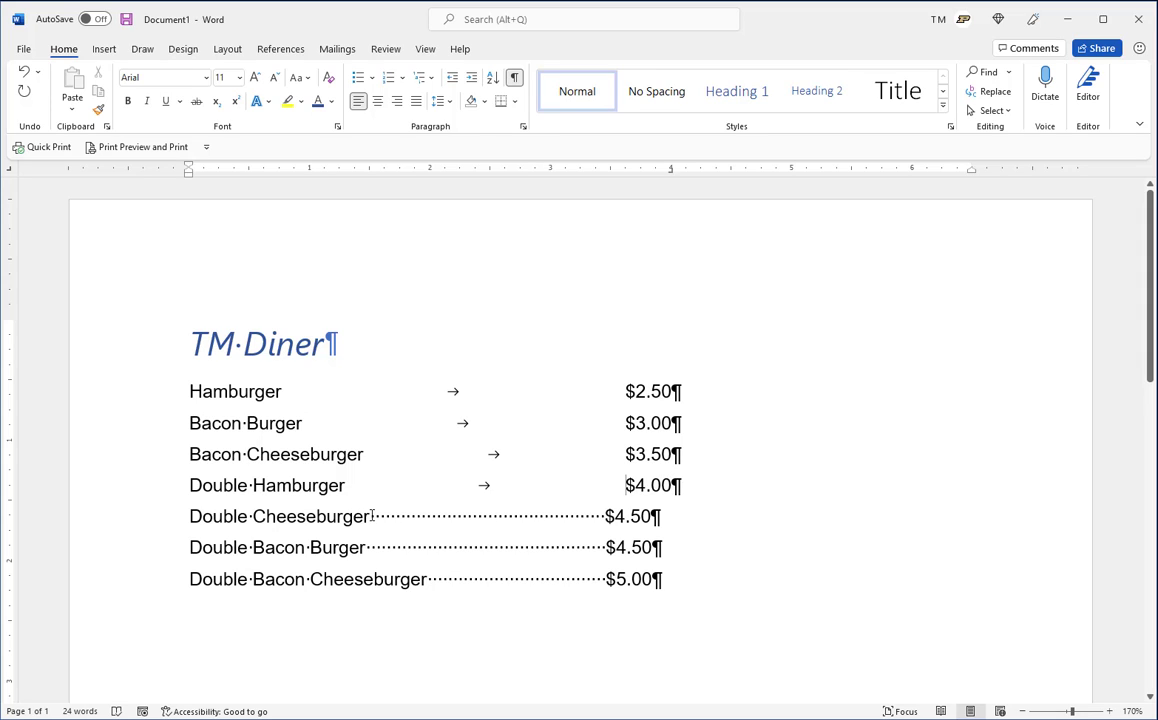
Replace the spaces before the price with a single tab on the Double Cheeseburger, Double Bacon Burger and Double Bacon Cheeseburger lines
left_click_drag(383, 514, 605, 512)
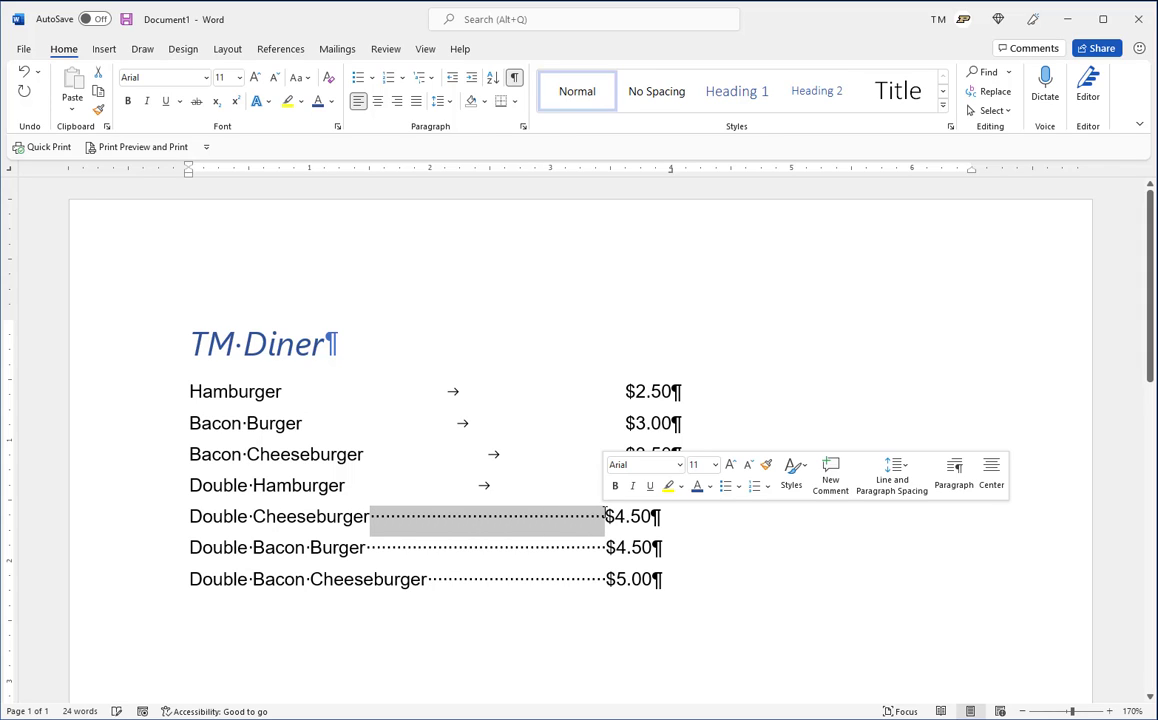
key("Tab")
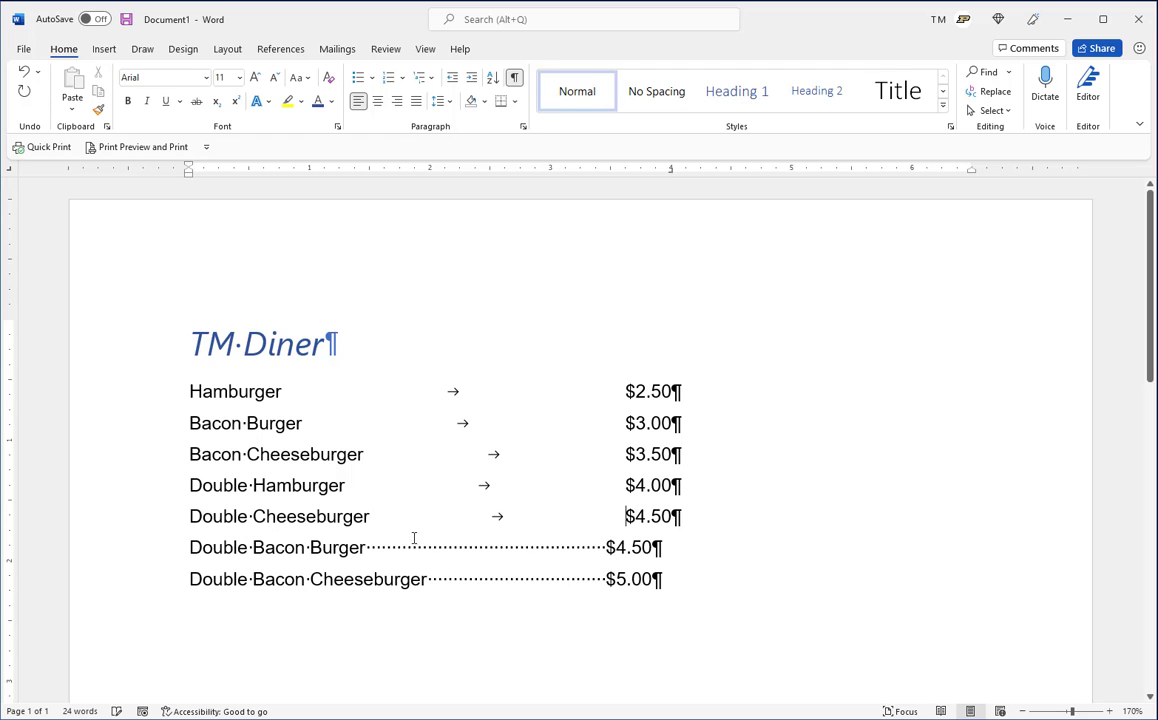
left_click_drag(369, 547, 603, 547)
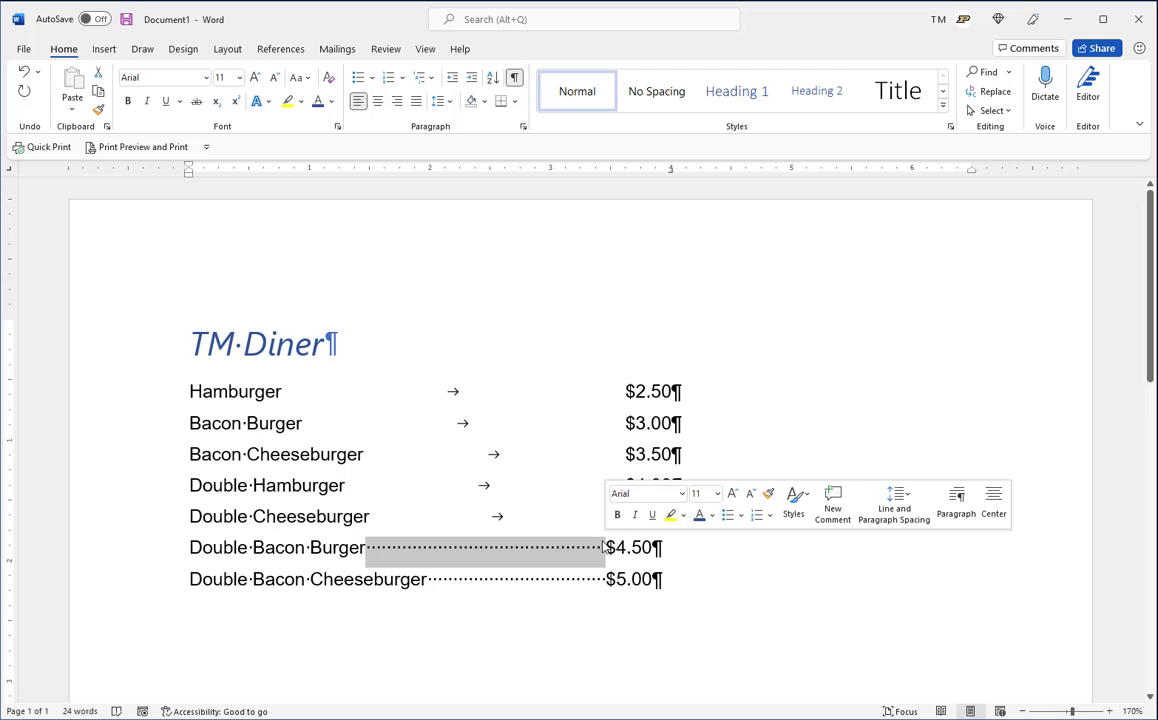
key("Tab")
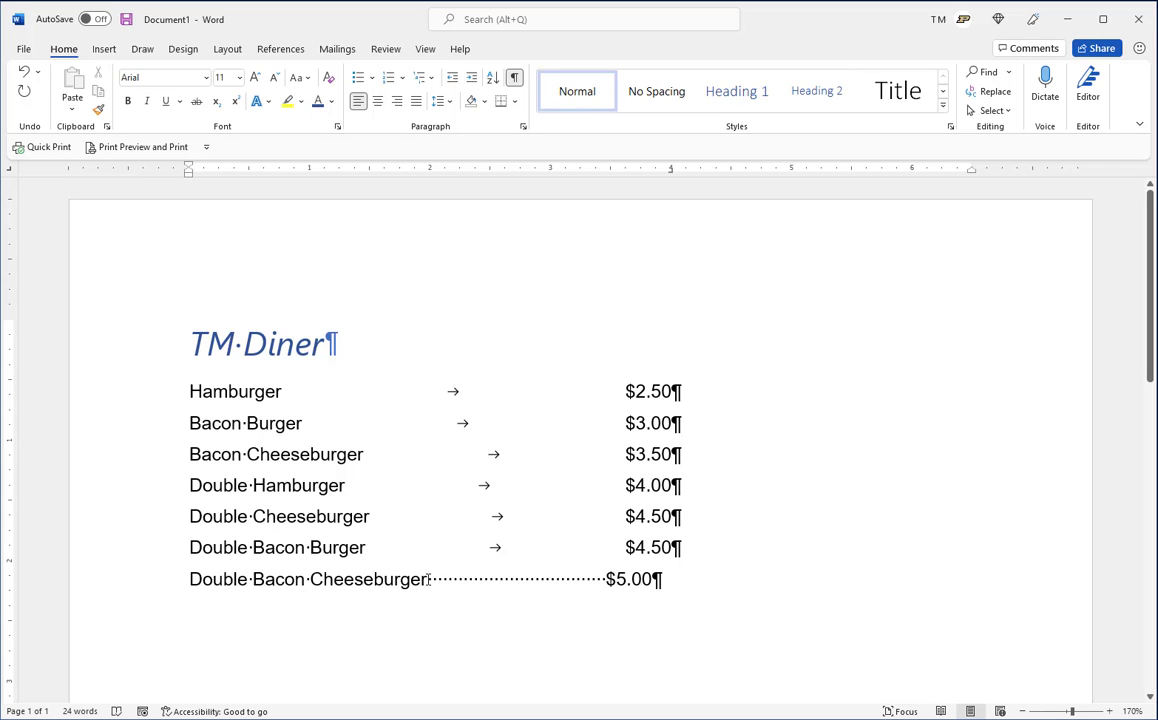
left_click_drag(431, 579, 603, 579)
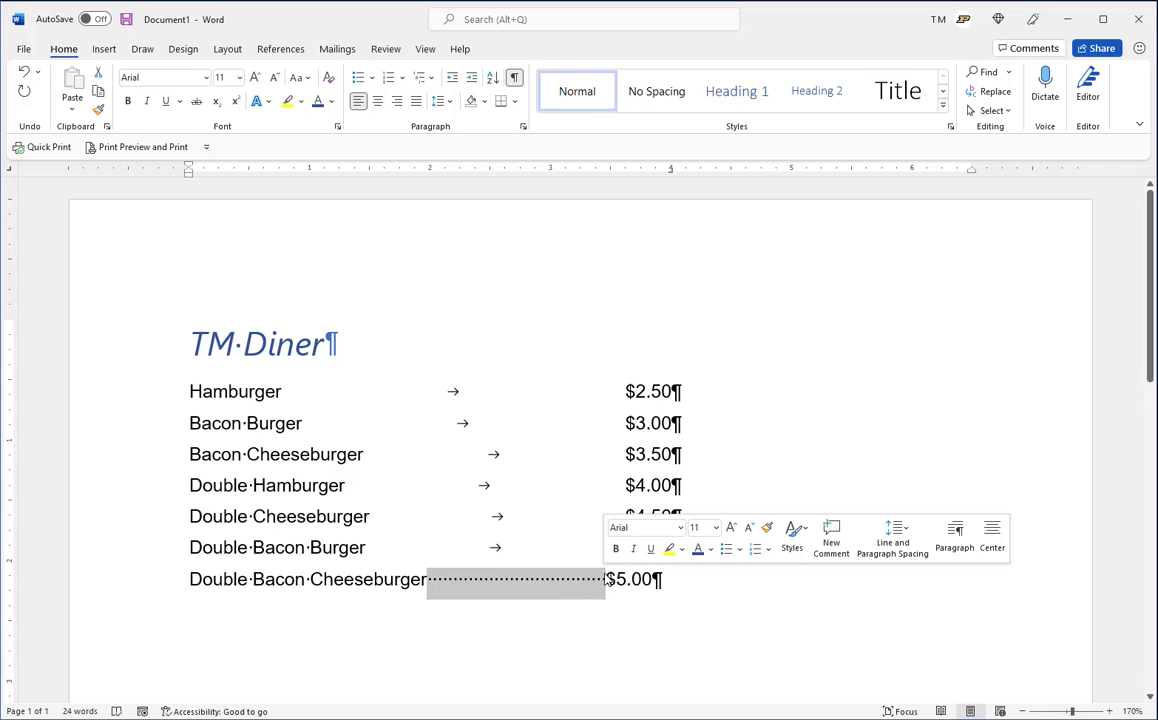
key("Tab")
triple_click(657, 490)
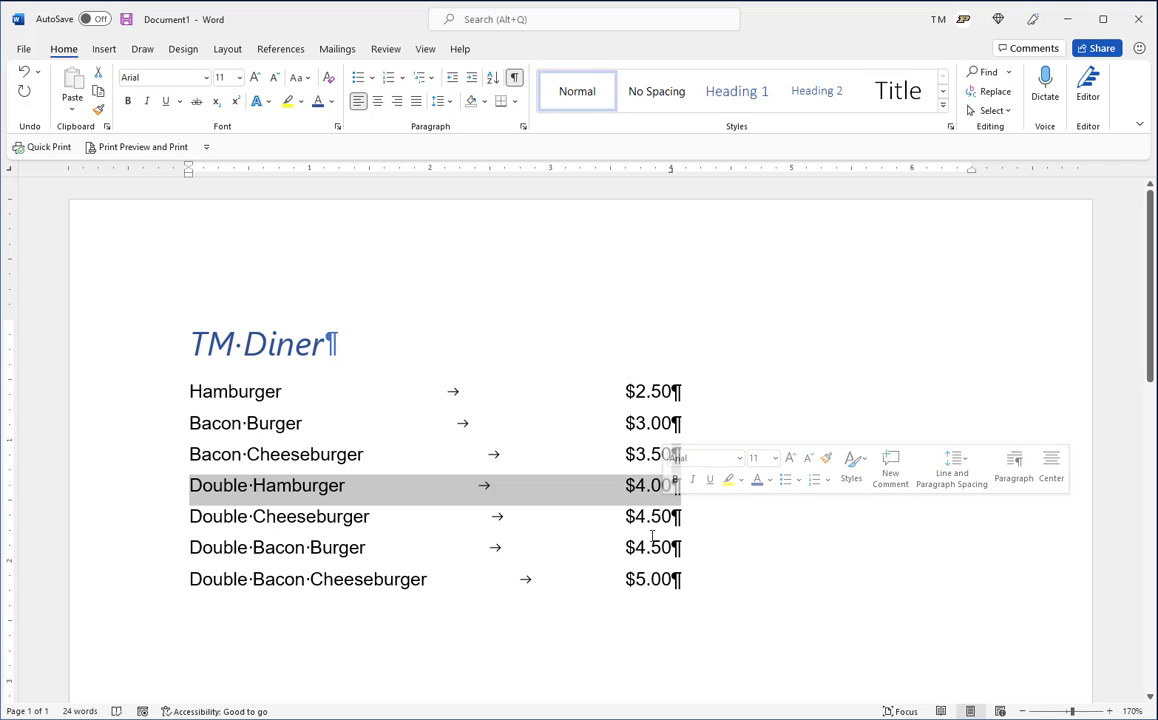
left_click(661, 488)
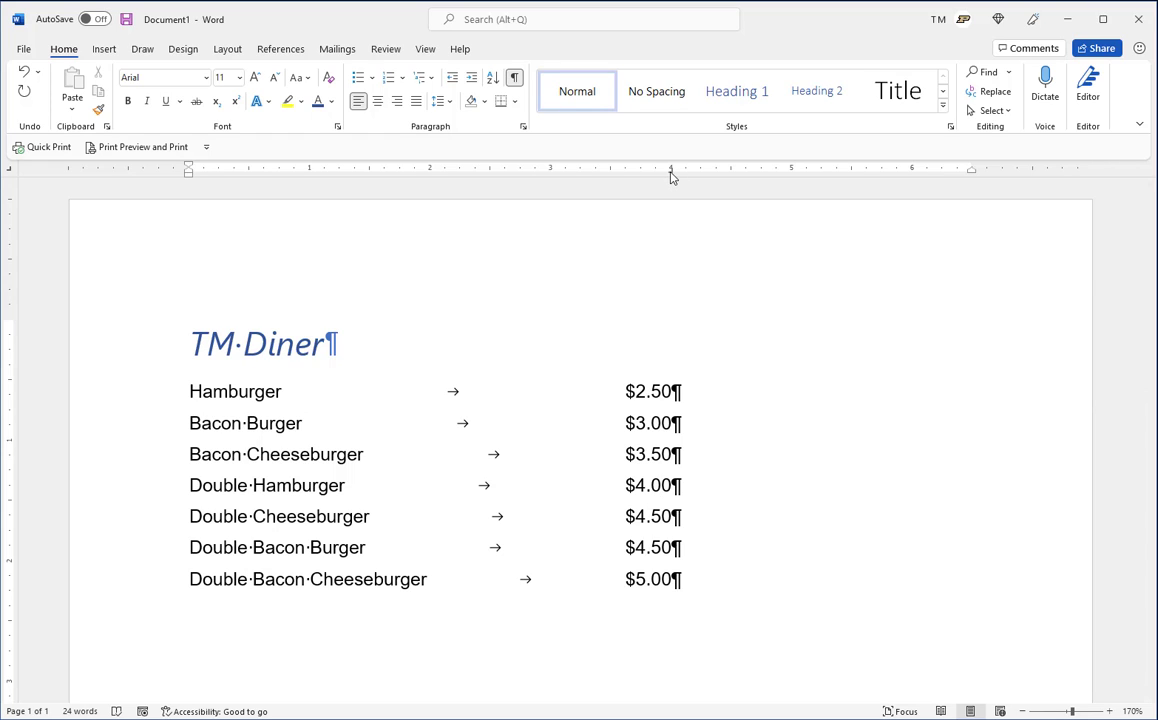
Move the right tab stop of all seven menu lines to about 5.6 inches on the ruler
mouse_move(672, 176)
left_mouse_down()
mouse_move(757, 184)
mouse_move(675, 181)
left_mouse_up()
left_click_drag(189, 391, 734, 576)
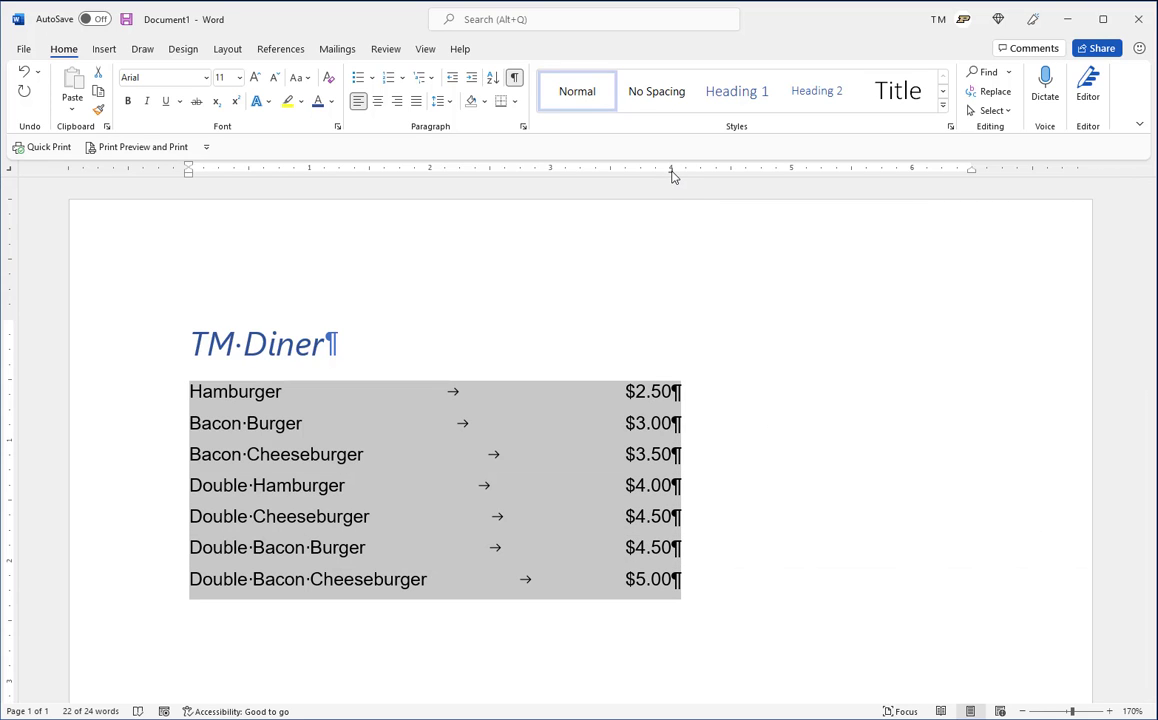
left_click_drag(673, 176, 752, 176)
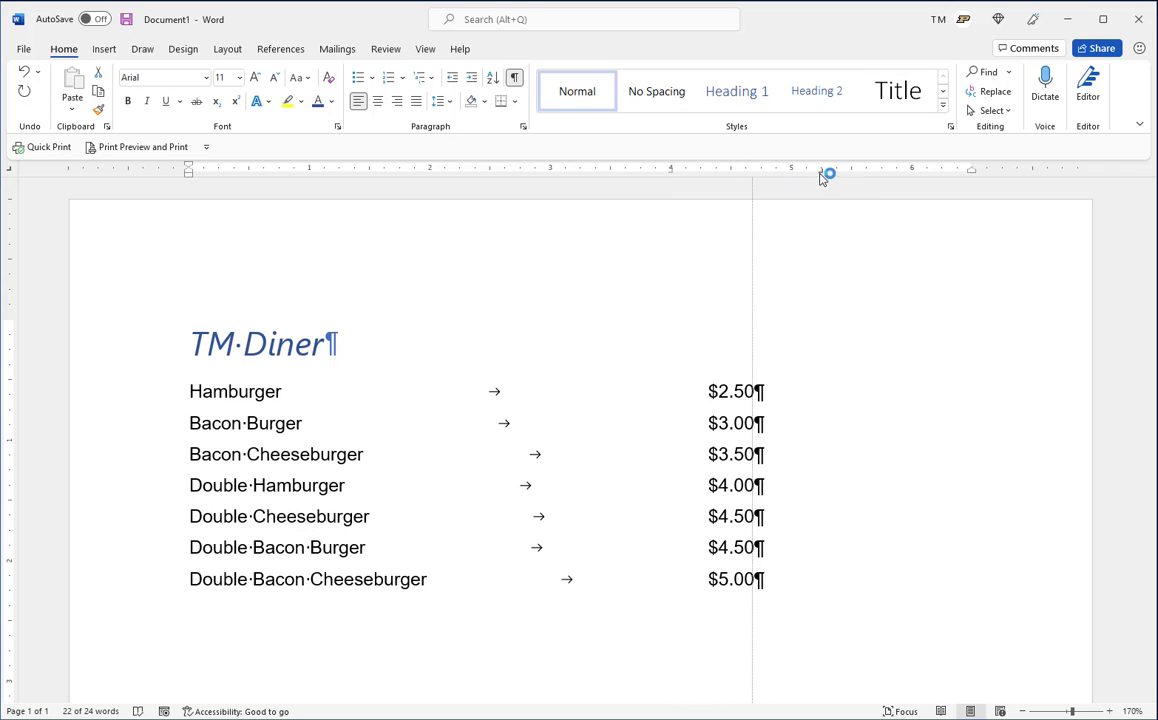
left_click_drag(822, 176, 862, 176)
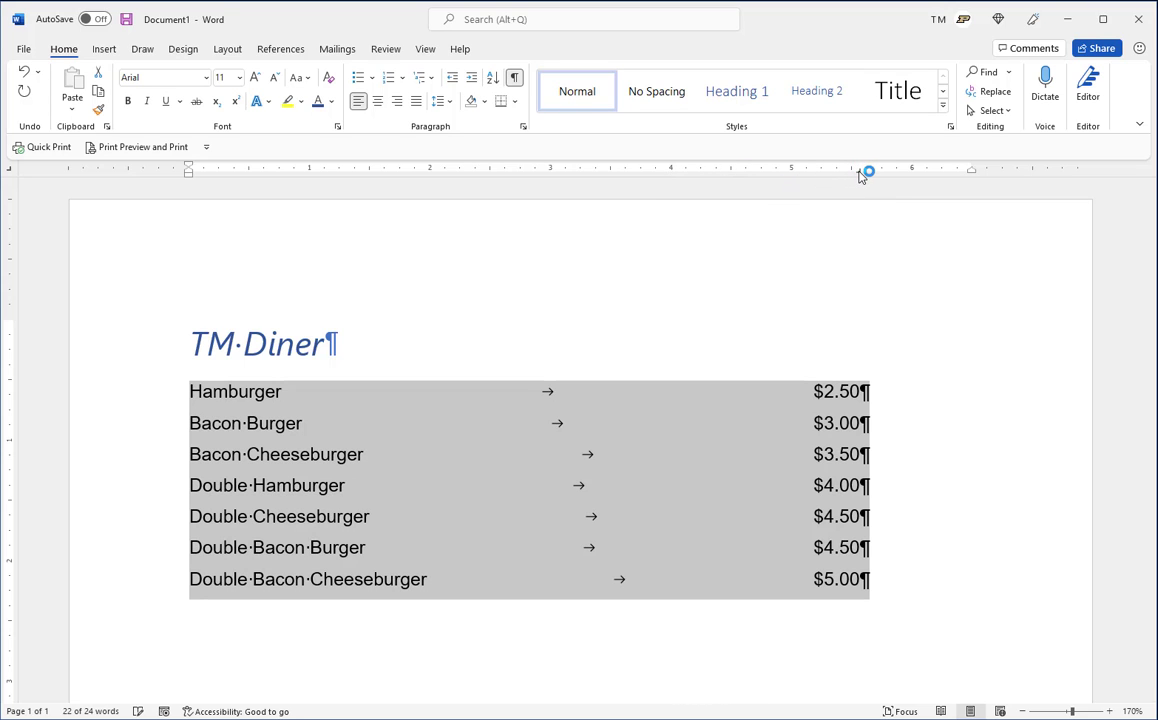
left_click(755, 424)
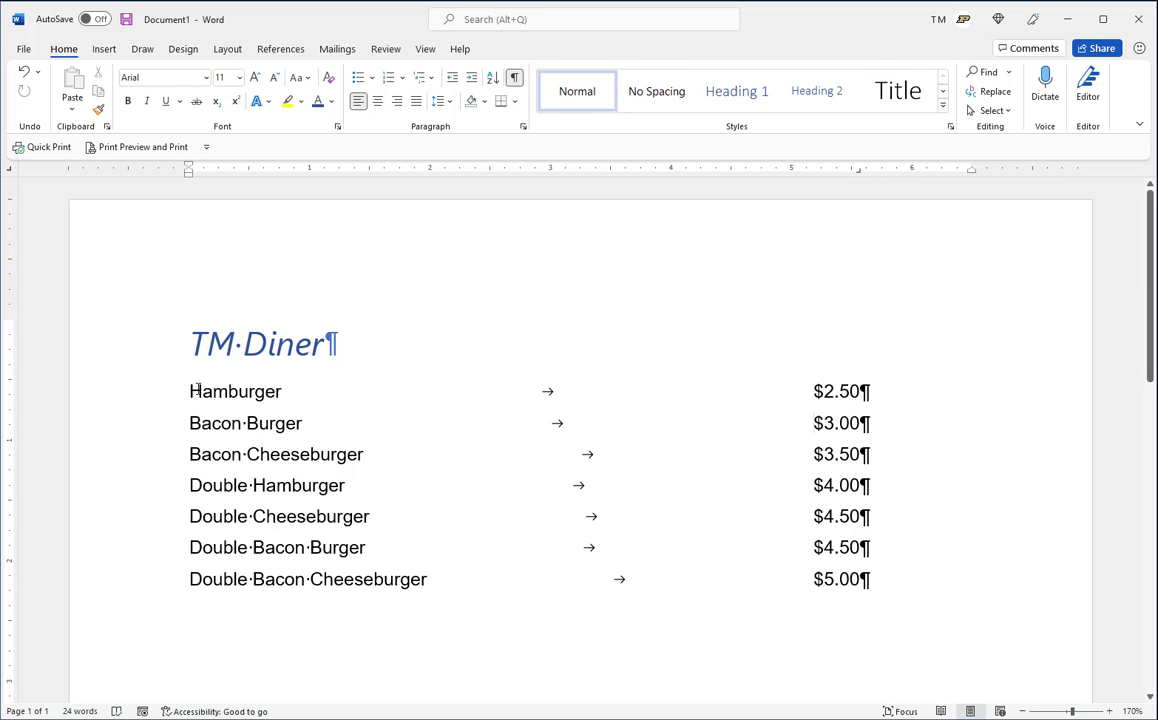
Remove the right tab stop from all seven menu lines and set a decimal tab stop at 5 inches instead
left_click_drag(190, 391, 899, 575)
left_click(858, 170)
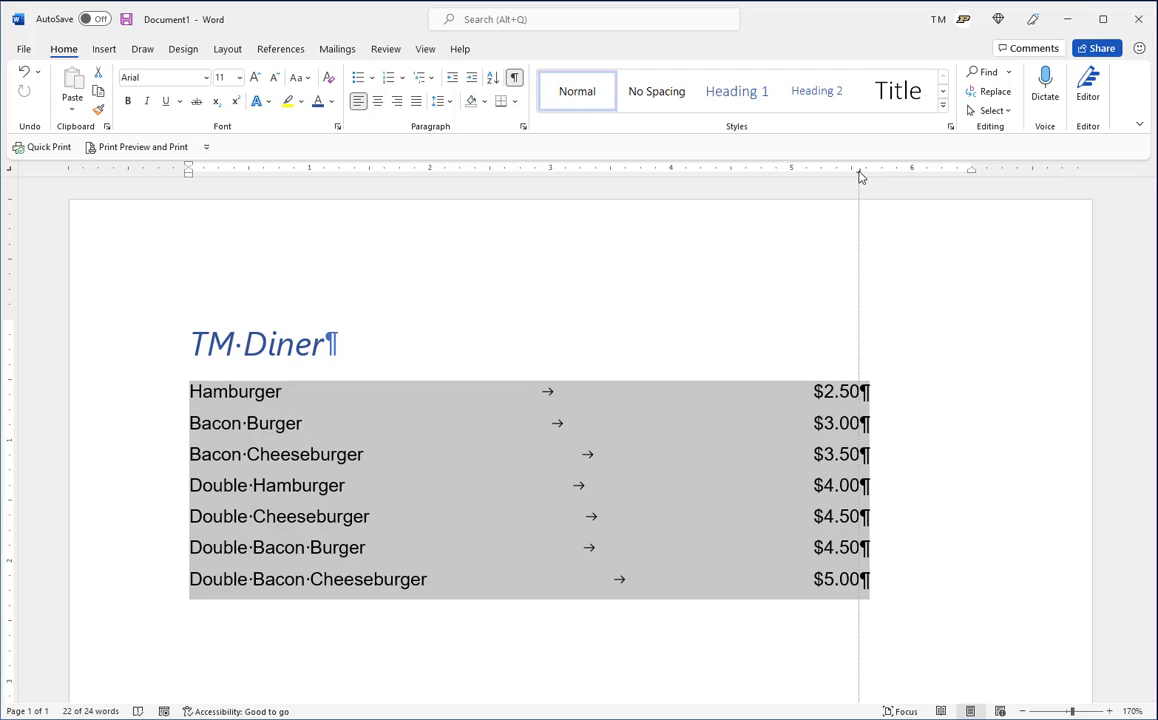
left_click_drag(856, 215, 856, 222)
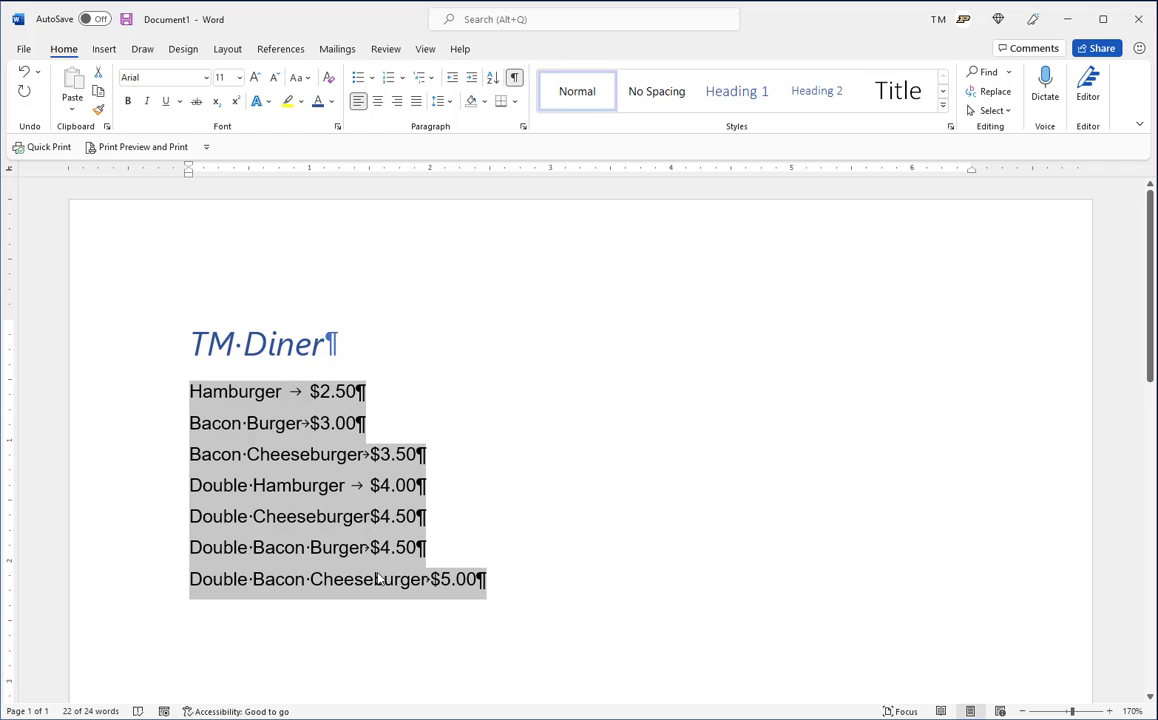
left_click(792, 172)
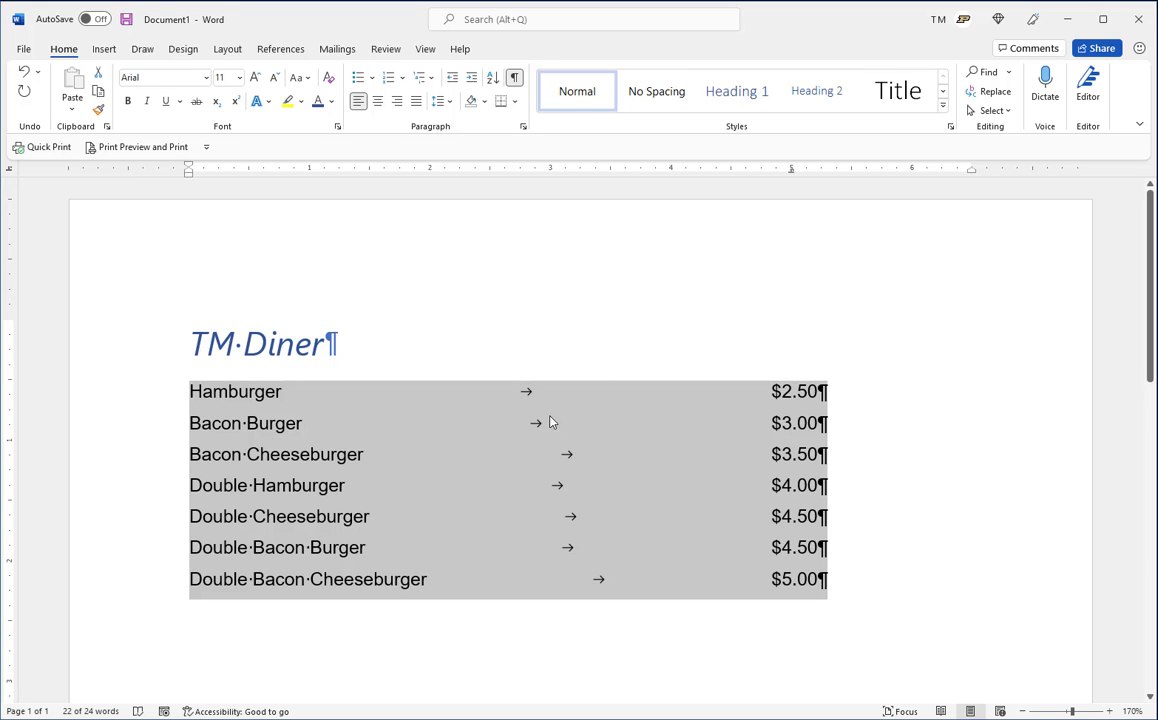
Add the dotted leader (option 2) to the 5-inch decimal tab stop of the seven menu lines
left_click(522, 126)
left_click(464, 543)
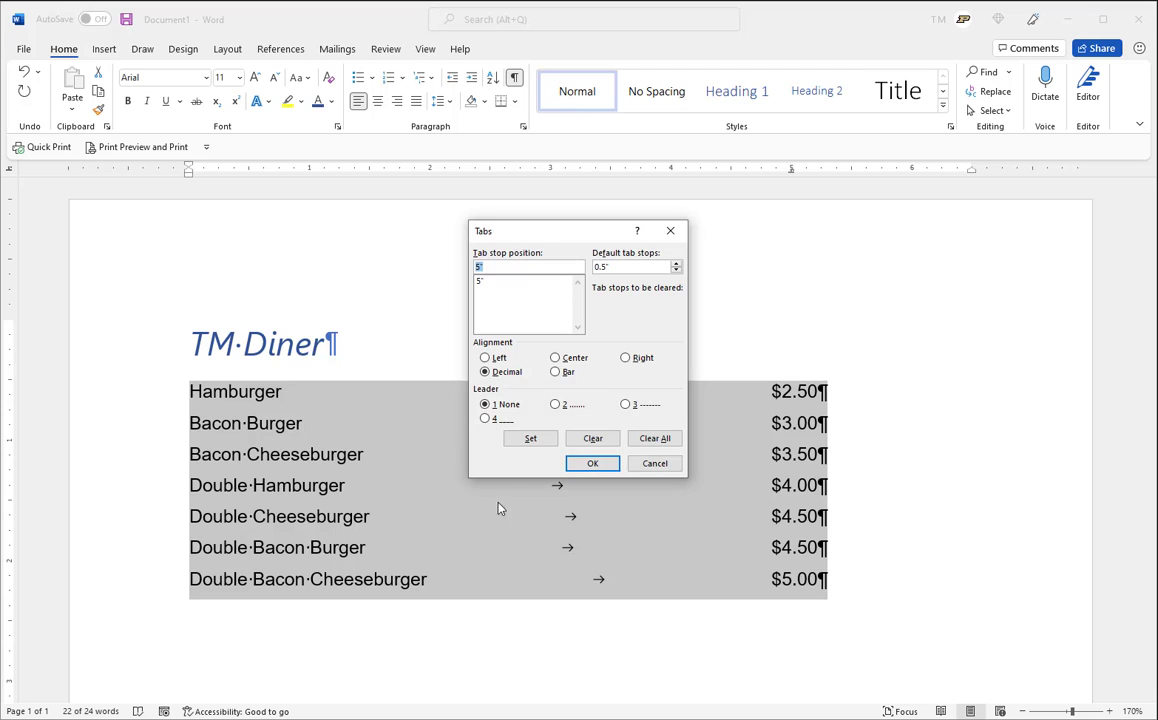
left_click(482, 283)
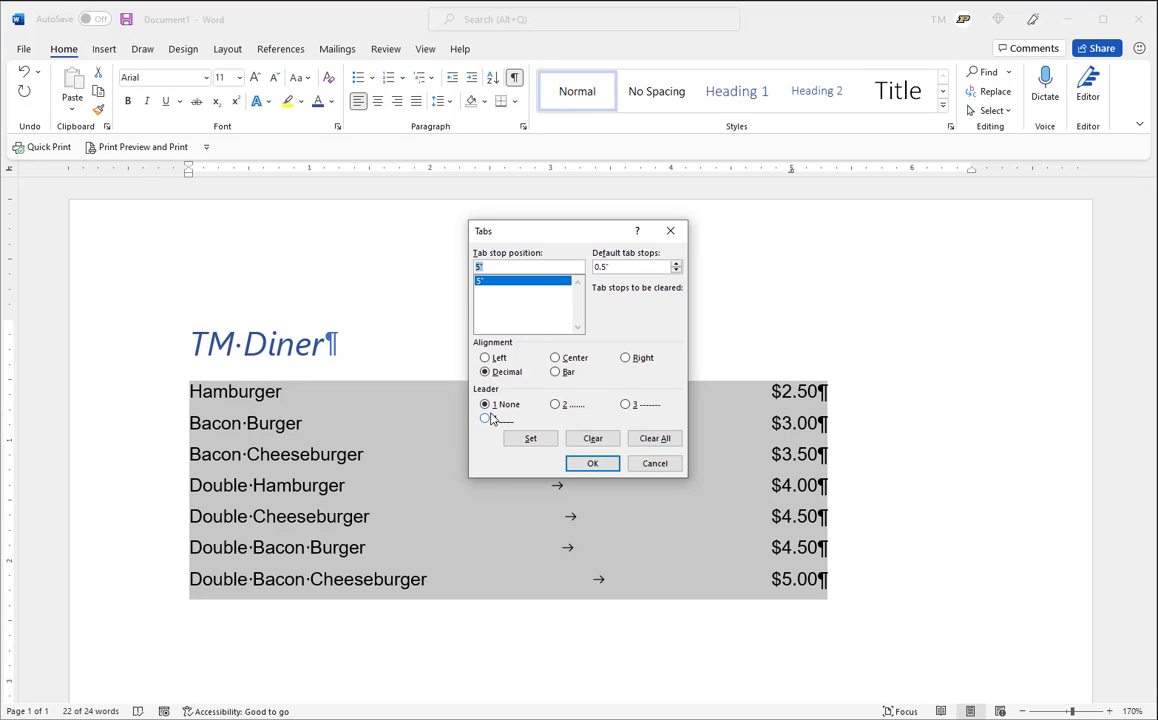
left_click(555, 404)
left_click(593, 464)
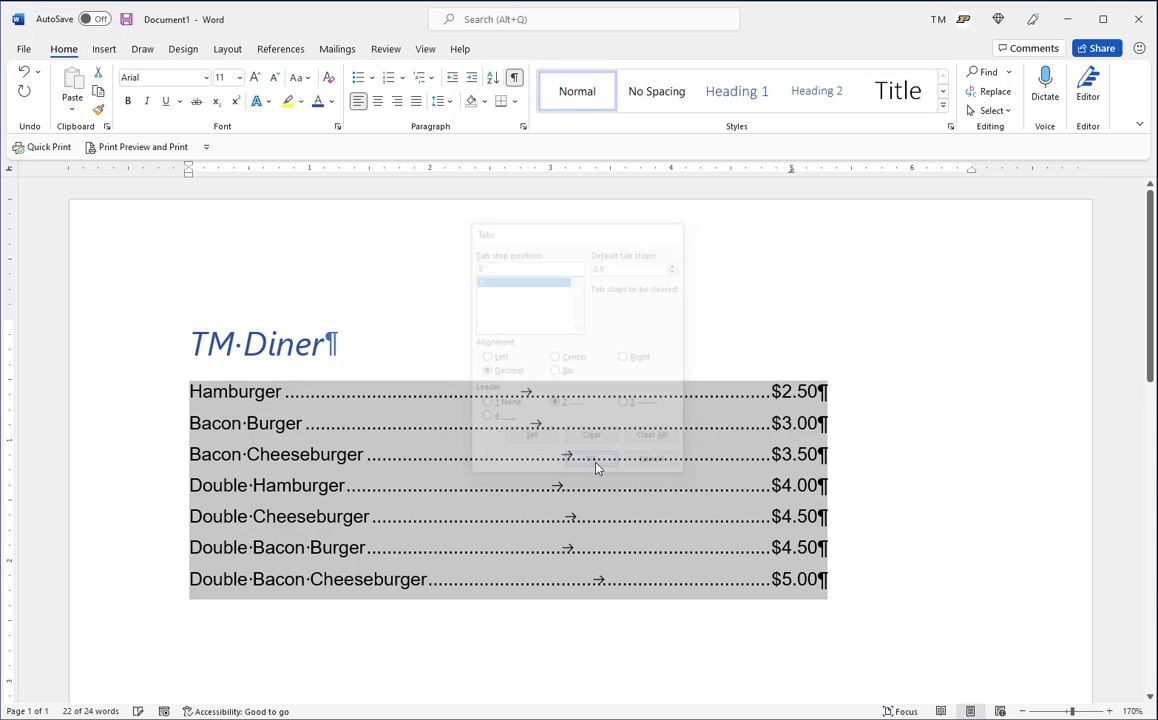
left_click(551, 452)
left_click(846, 477)
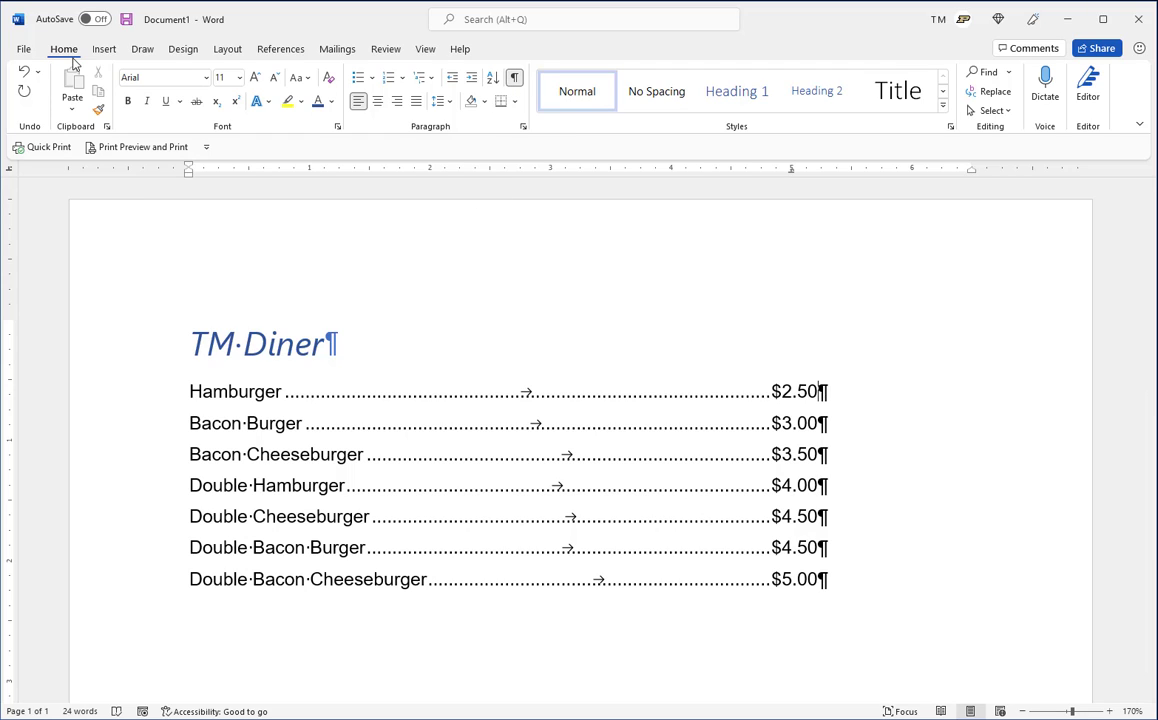
Hide the formatting marks and change the Double Bacon Cheeseburger price to $15.00
left_click(515, 79)
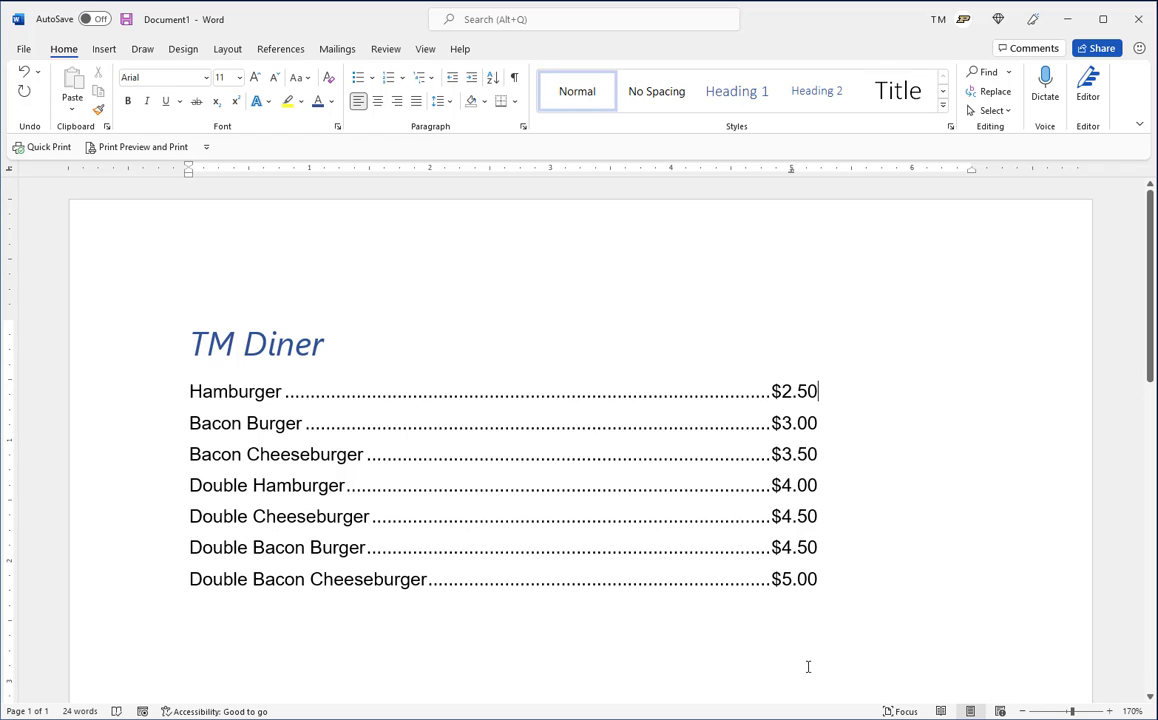
left_click(782, 580)
type("1")
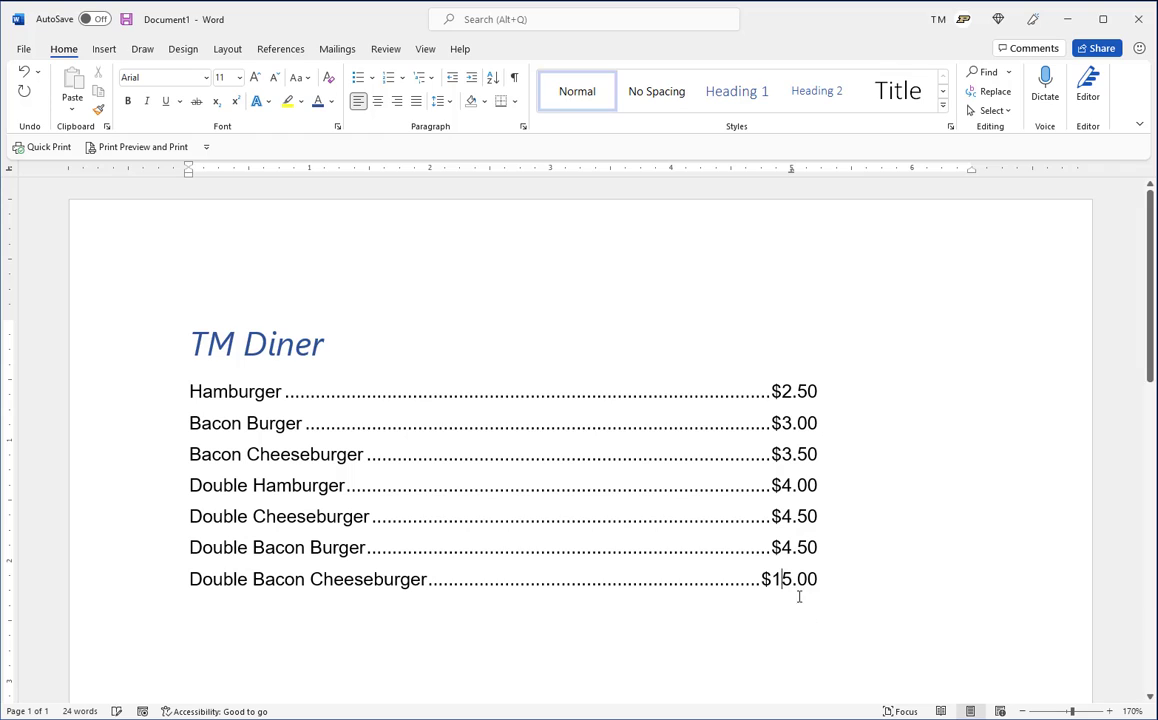